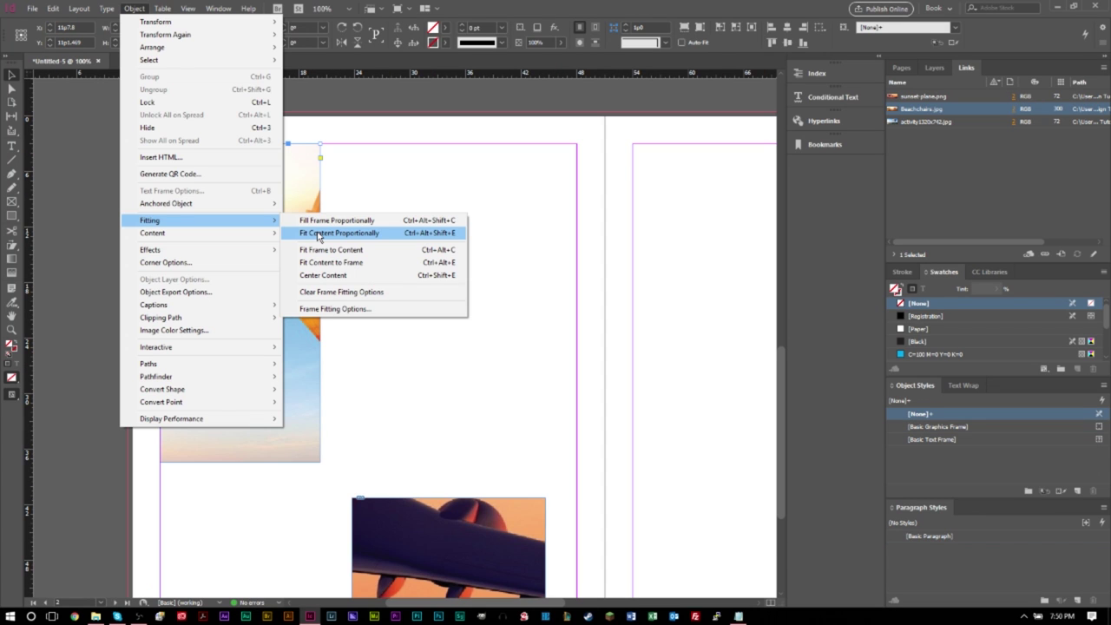
Fit the content of the selected Beachchairs.jpg image proportionally to its frame.
left_click(317, 234)
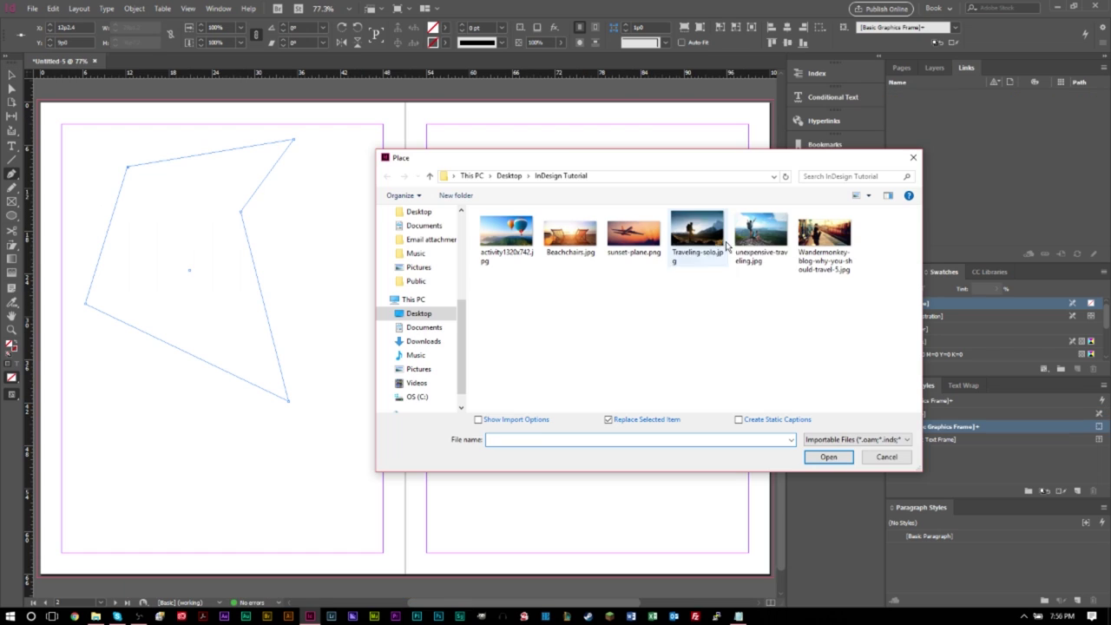
Place Traveling-solo.jpg inside the selected irregular polygon frame on the left page.
left_click(710, 243)
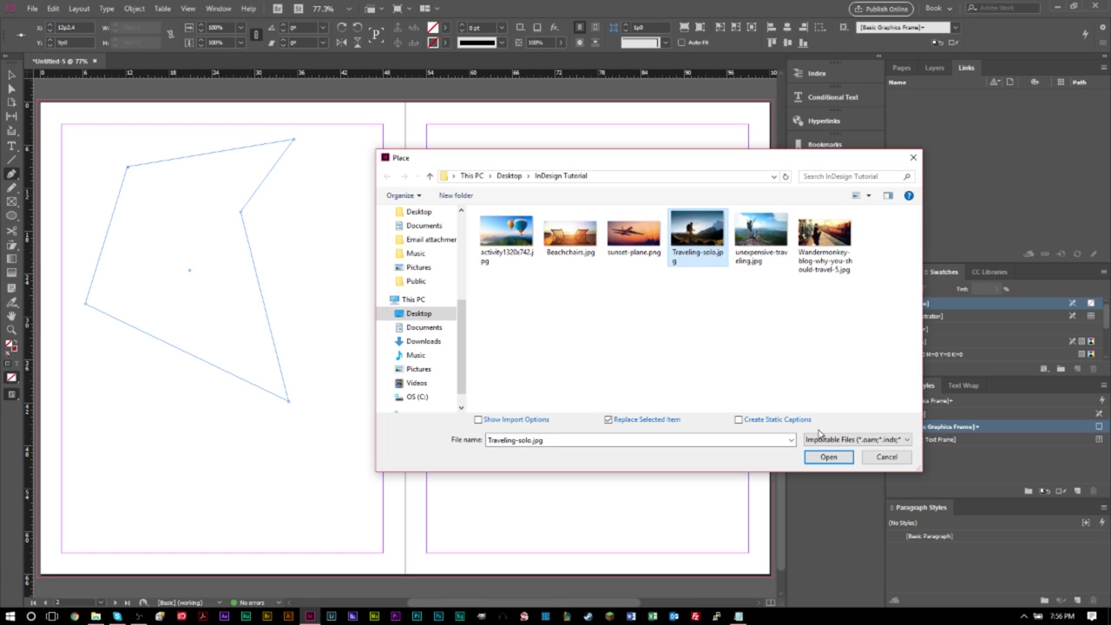
left_click(827, 457)
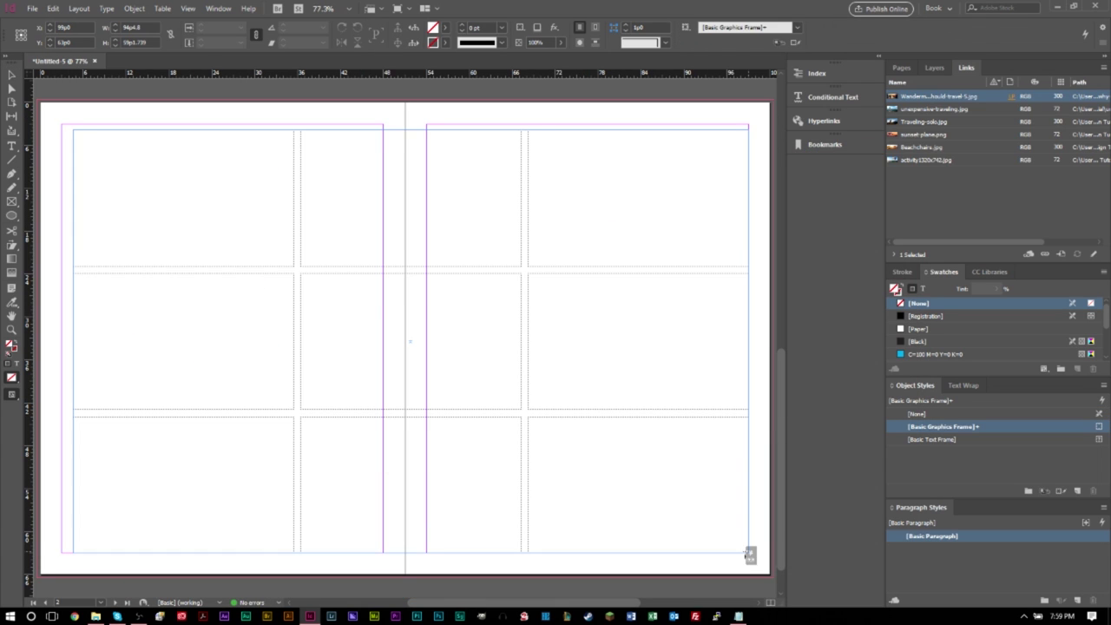
Place the loaded images as a three-by-three grid of frames spanning both pages of the spread.
left_click_drag(749, 554, 750, 553)
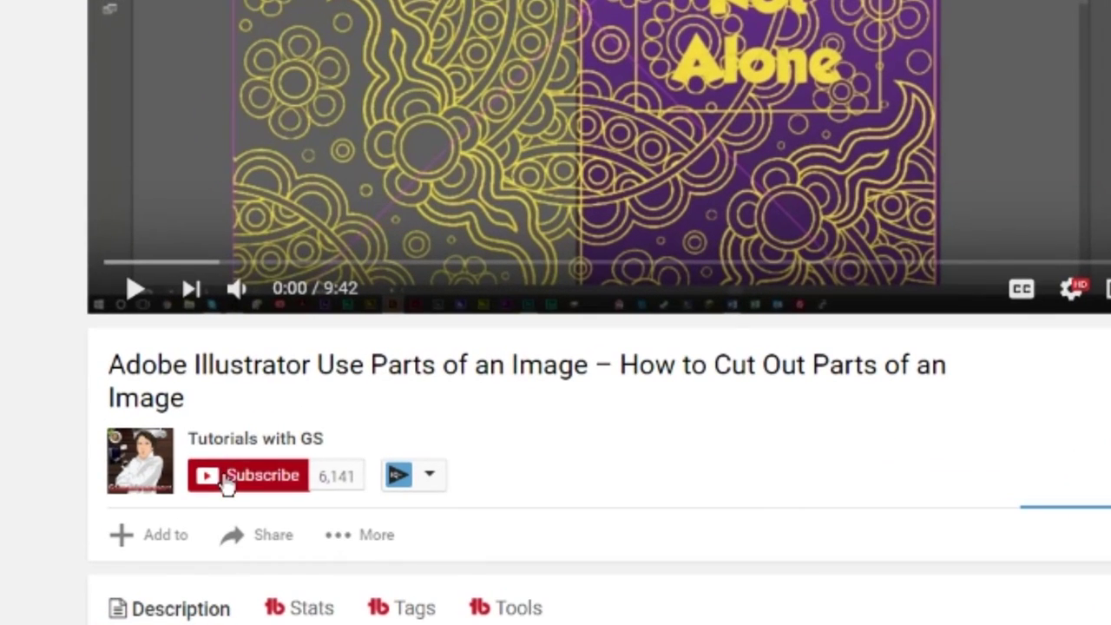
Subscribe to the Tutorials with GS channel and turn on all notifications for it.
left_click(211, 409)
left_click(337, 477)
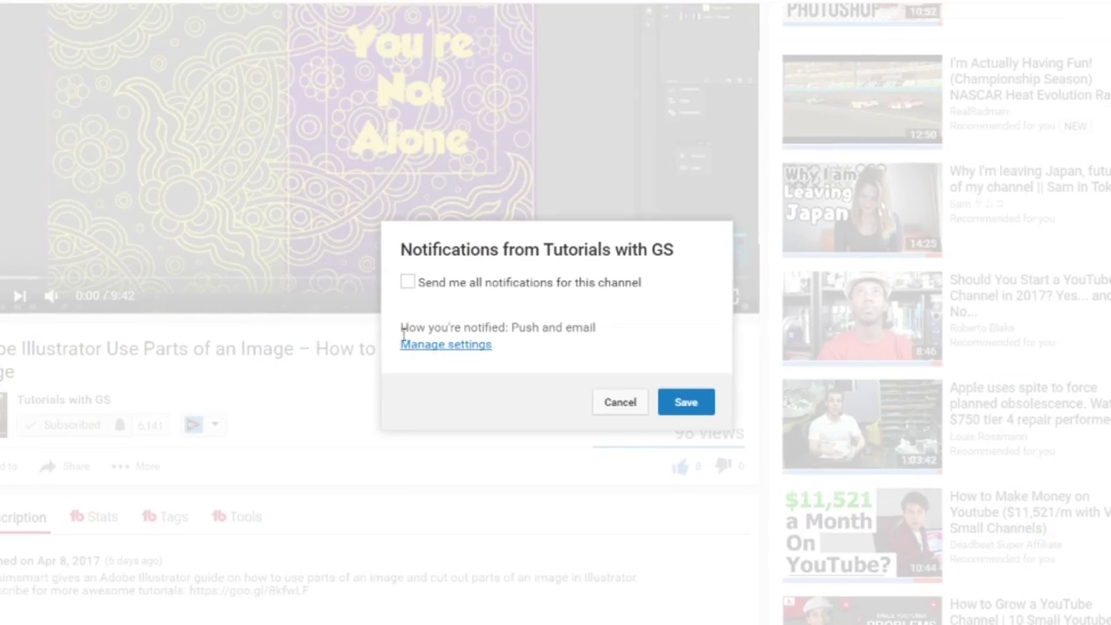
left_click(408, 283)
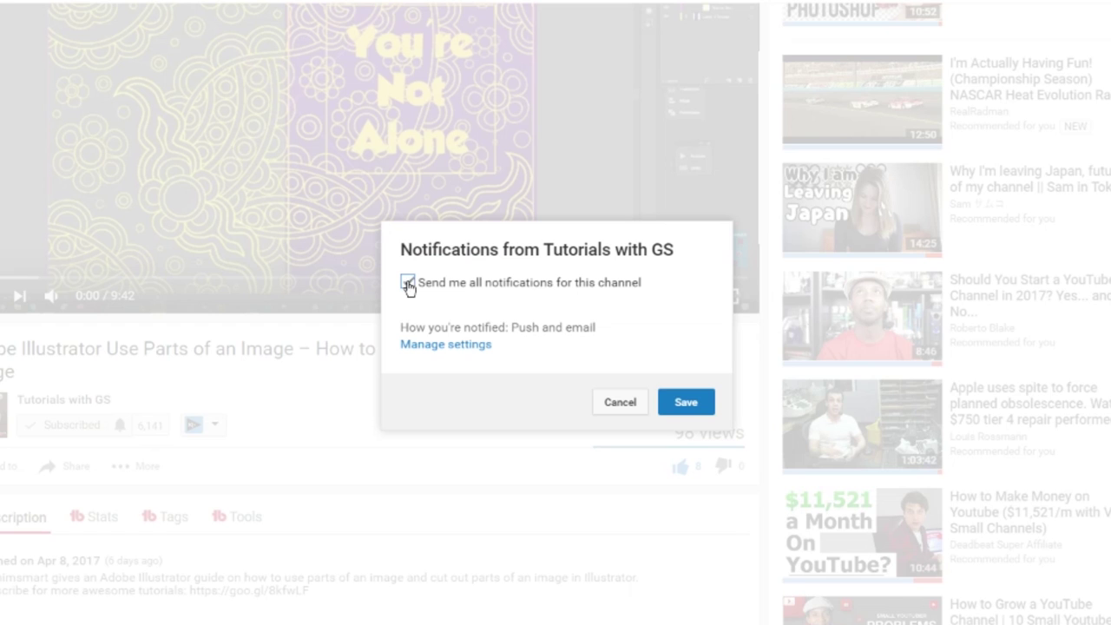
left_click(670, 407)
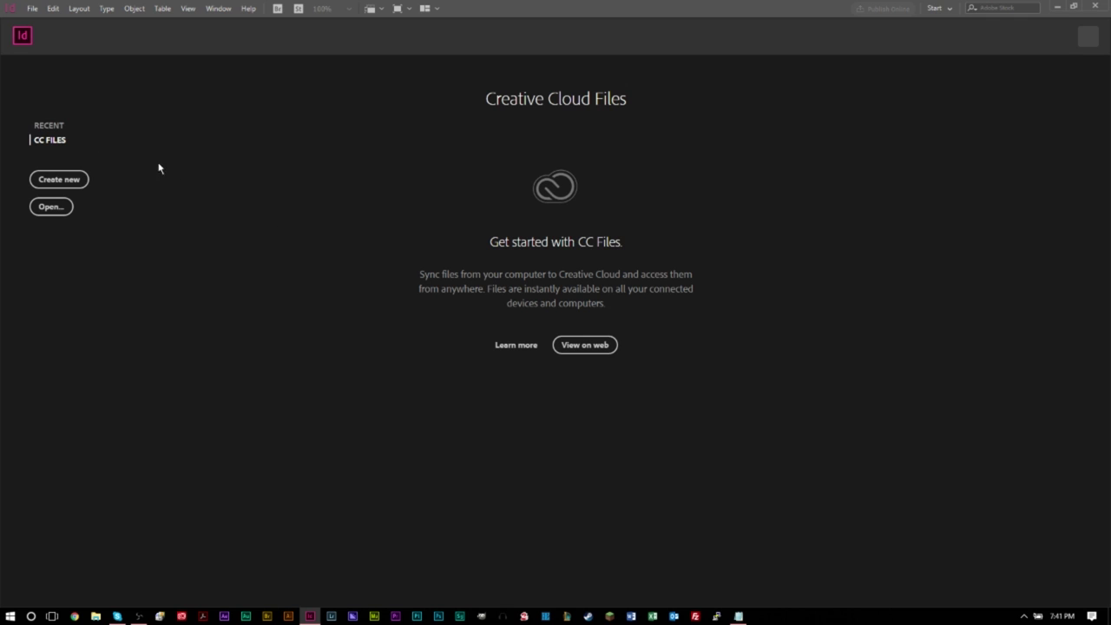
Create a new 3-page document with facing pages, 51p0 wide and 66p0 high.
left_click(50, 186)
left_click(60, 184)
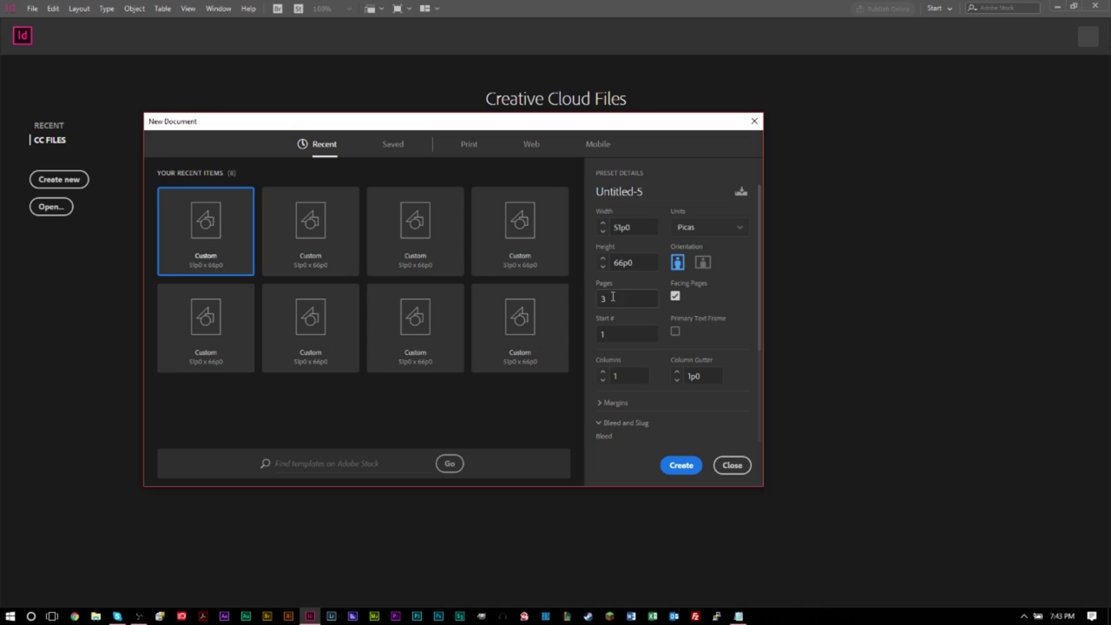
left_click(612, 297)
left_click(682, 463)
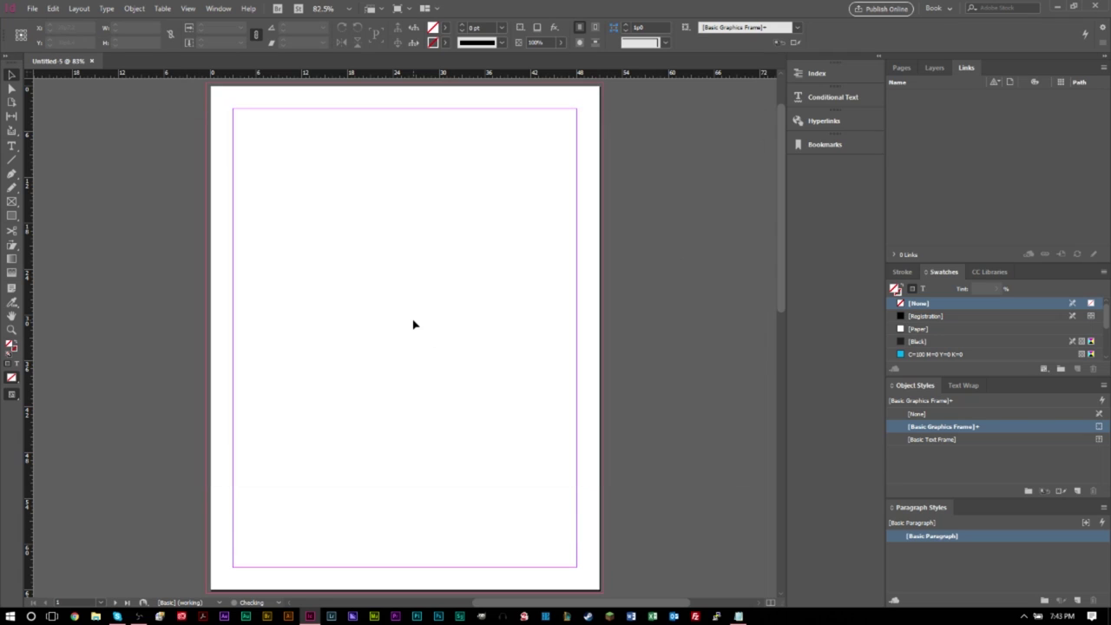
Switch to the desktop and open the InDesign Tutorial folder to look at its images.
scroll(413, 324, "down", 5)
scroll(413, 324, "left", 3)
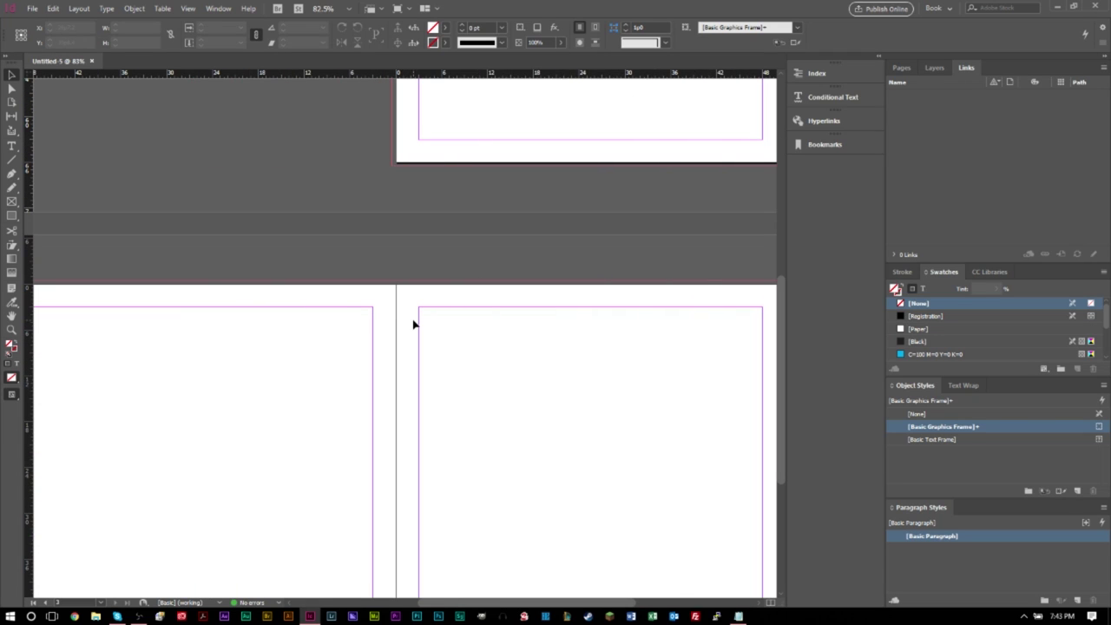
scroll(178, 188, "down", 3)
scroll(178, 188, "left", 2)
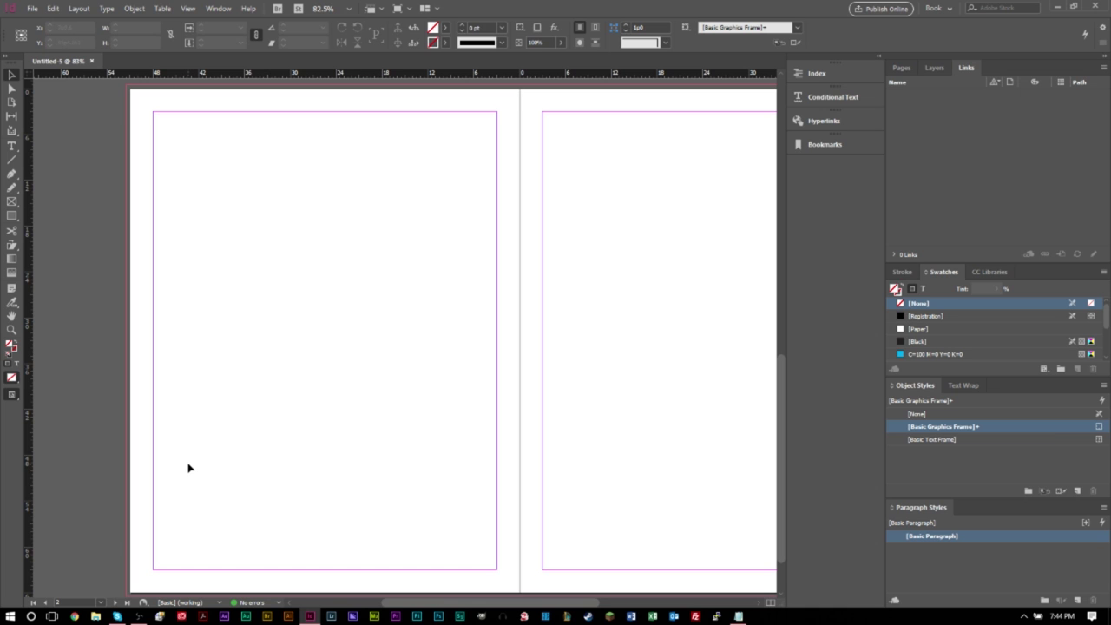
key("super+d")
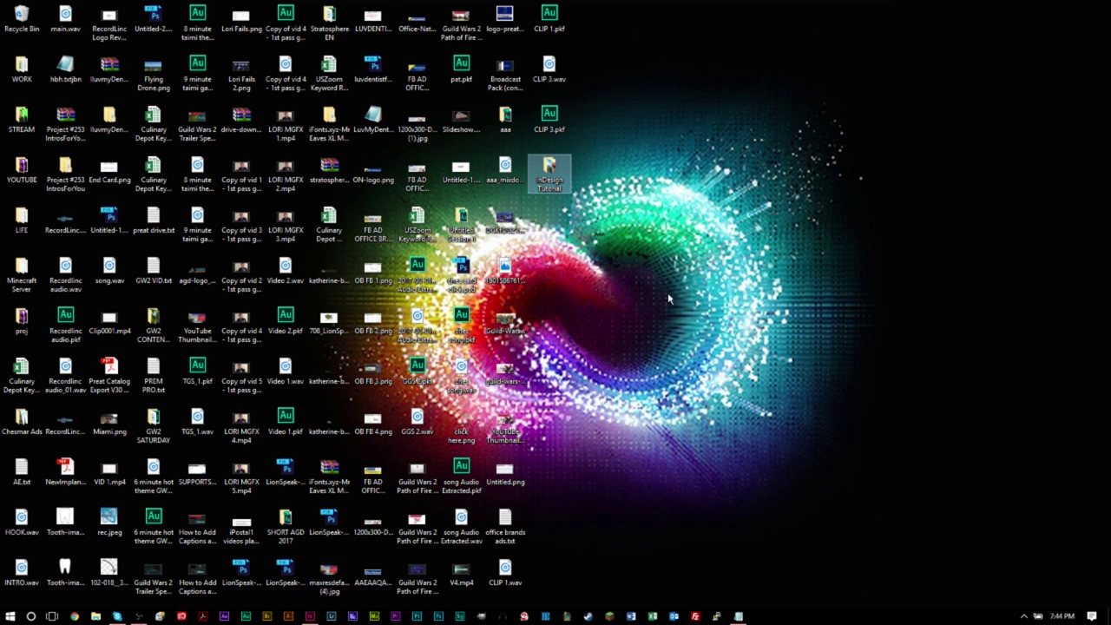
double_click(548, 173)
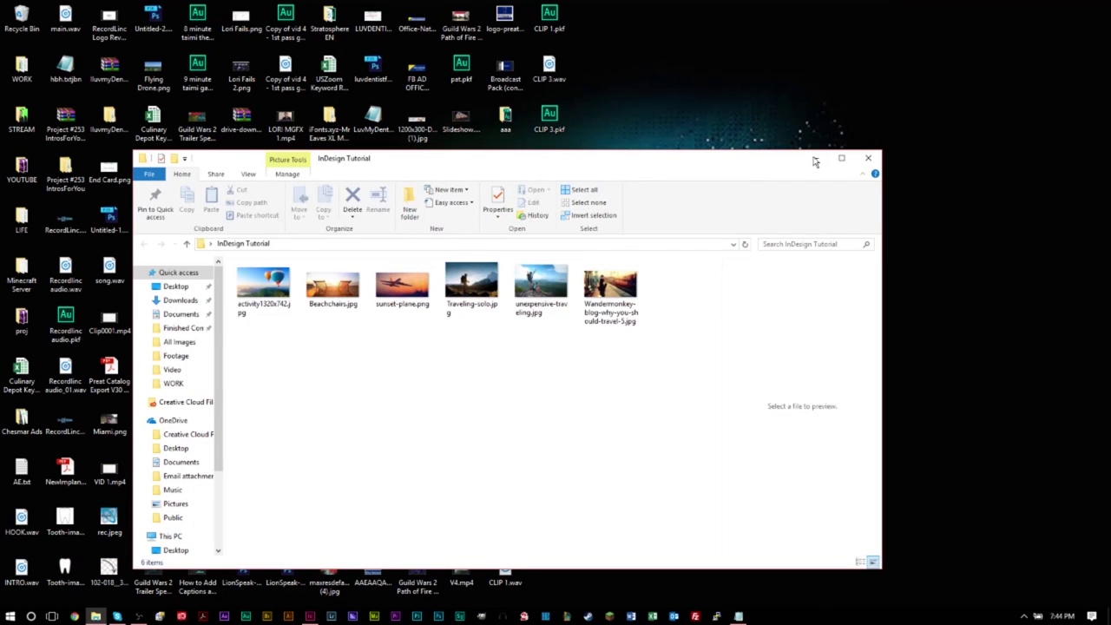
left_click(841, 158)
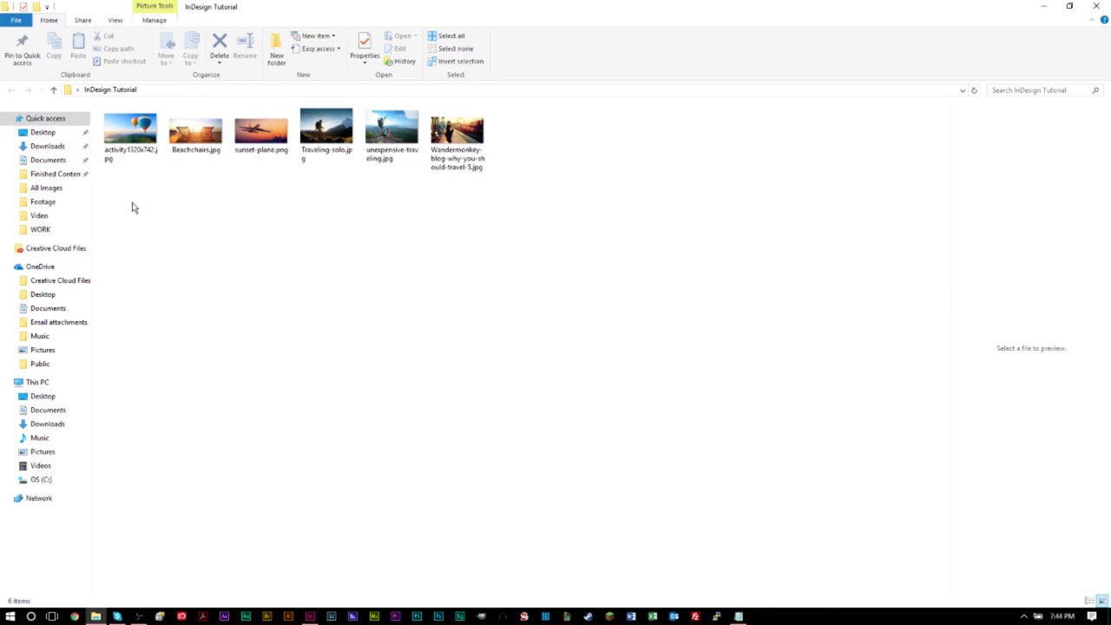
left_click_drag(130, 211, 507, 139)
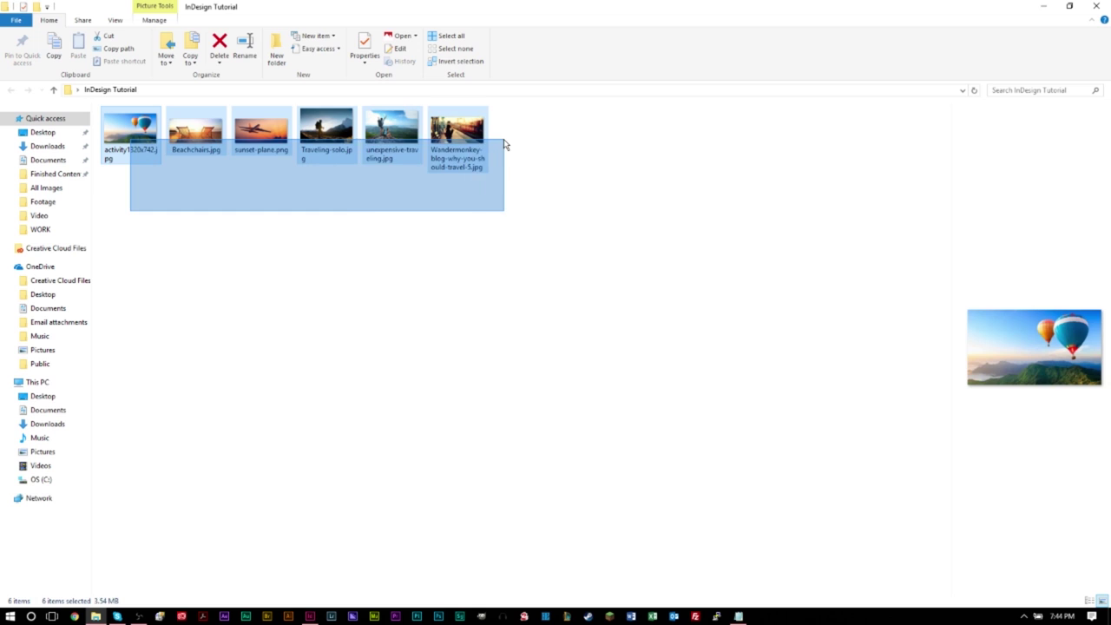
left_click(303, 304)
Place sunset-plane.png from the InDesign Tutorial folder against the left page's left margin and delete it from the document.
left_click(265, 143)
left_click_drag(265, 143, 405, 256)
key("alt+Tab")
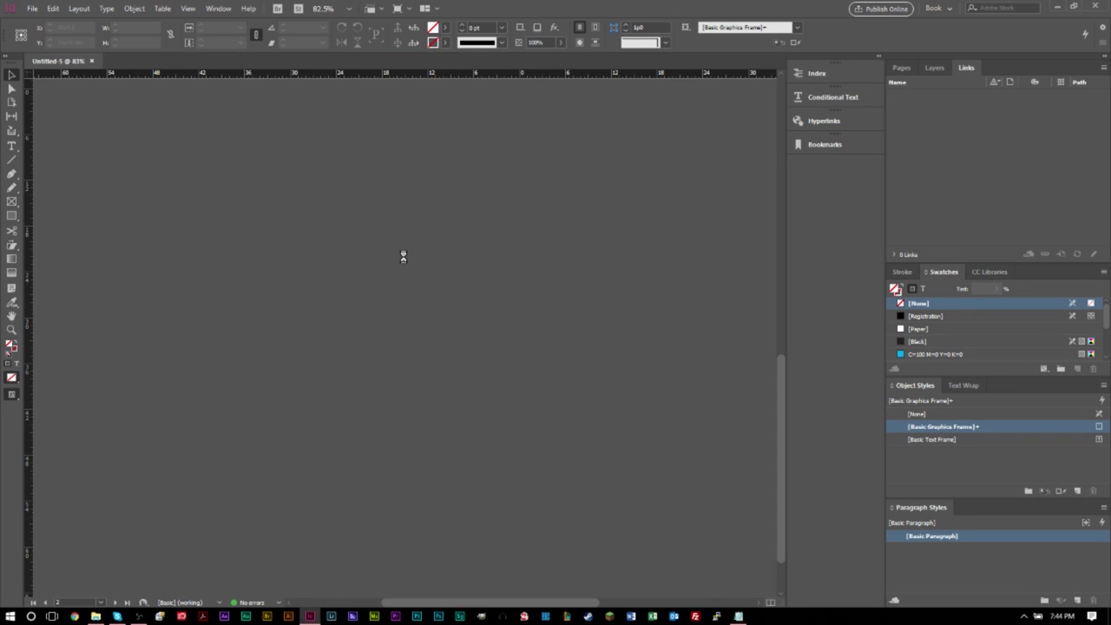
left_click(269, 179)
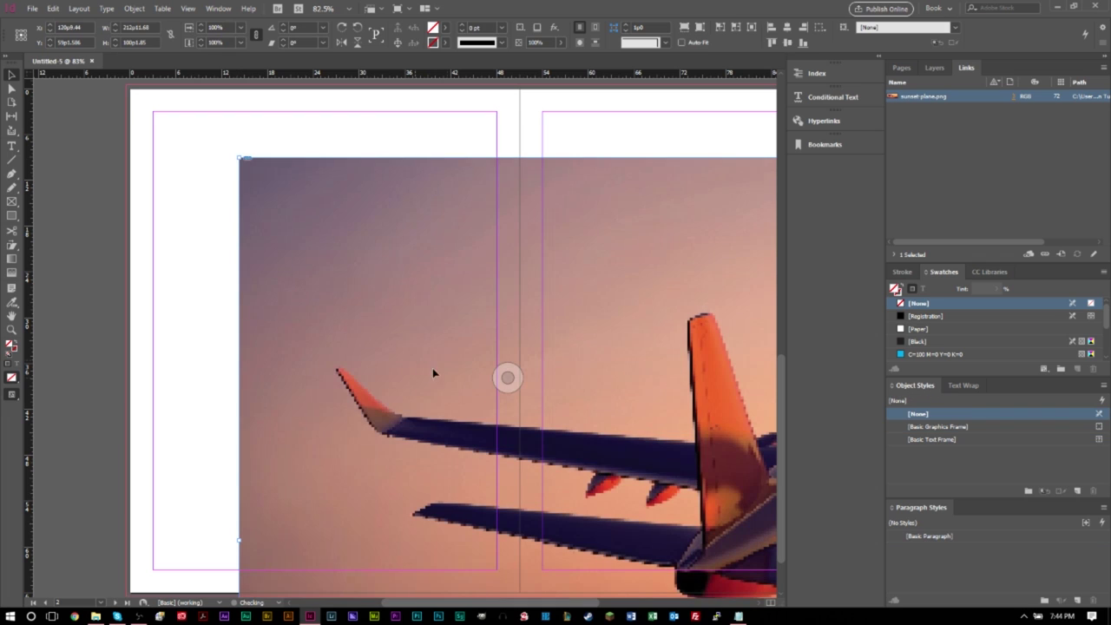
left_click_drag(351, 272, 271, 233)
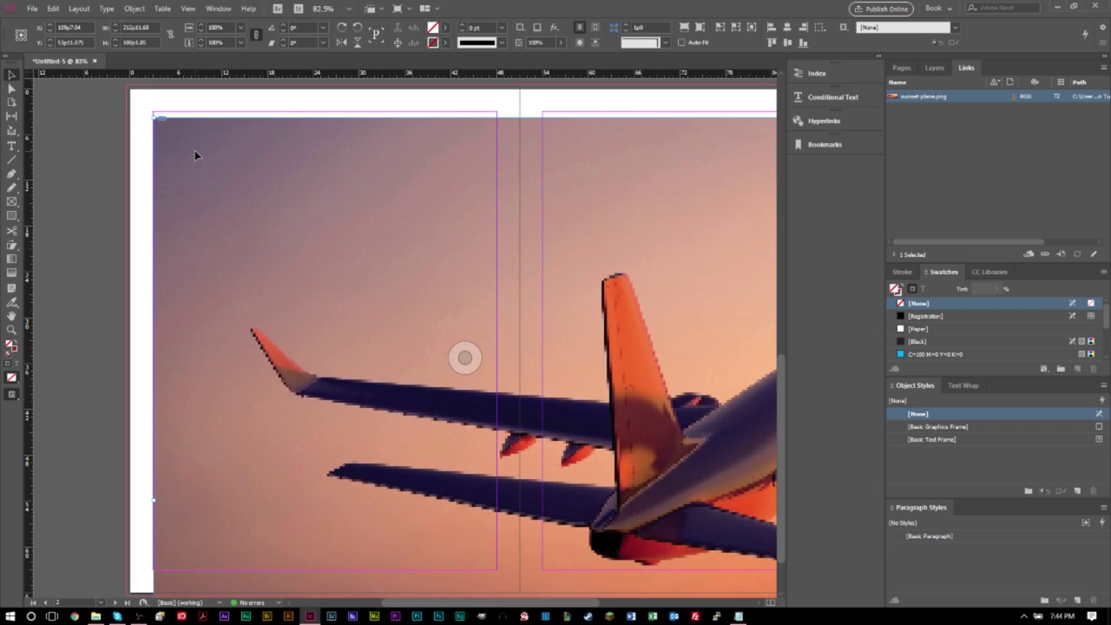
key("Delete")
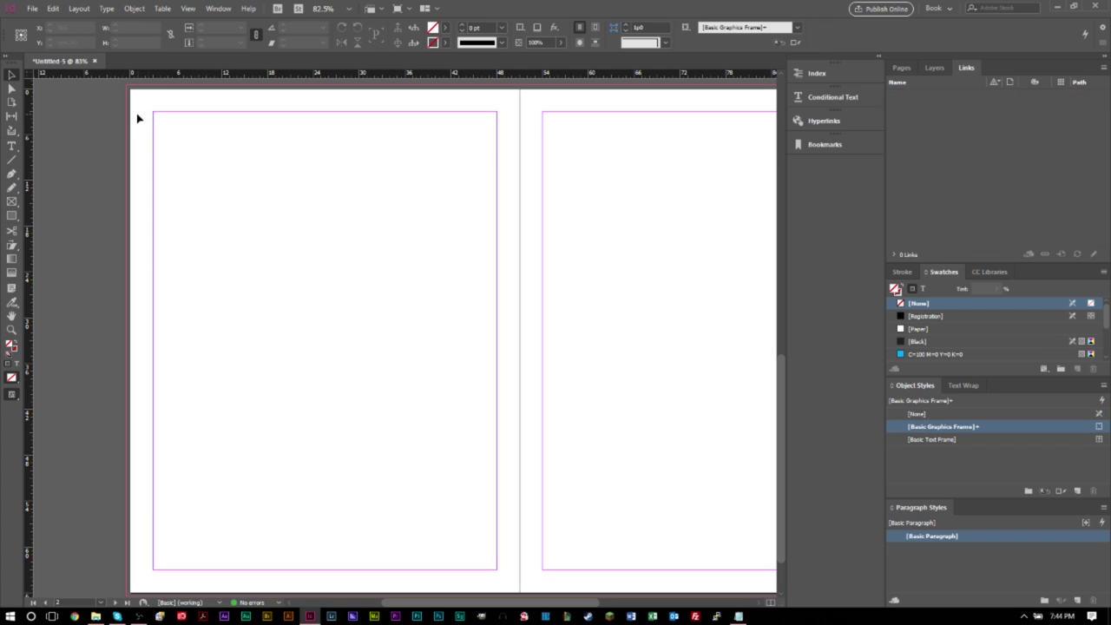
Load activity1320x742.jpg from the InDesign Tutorial folder with the Place command.
left_click(32, 8)
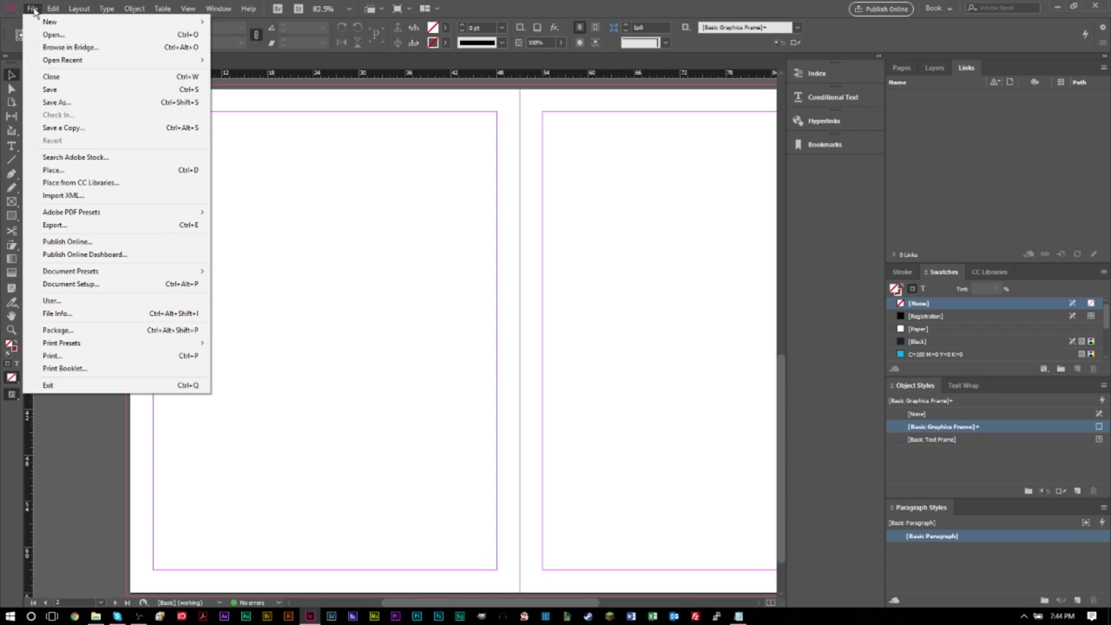
left_click(54, 169)
double_click(350, 316)
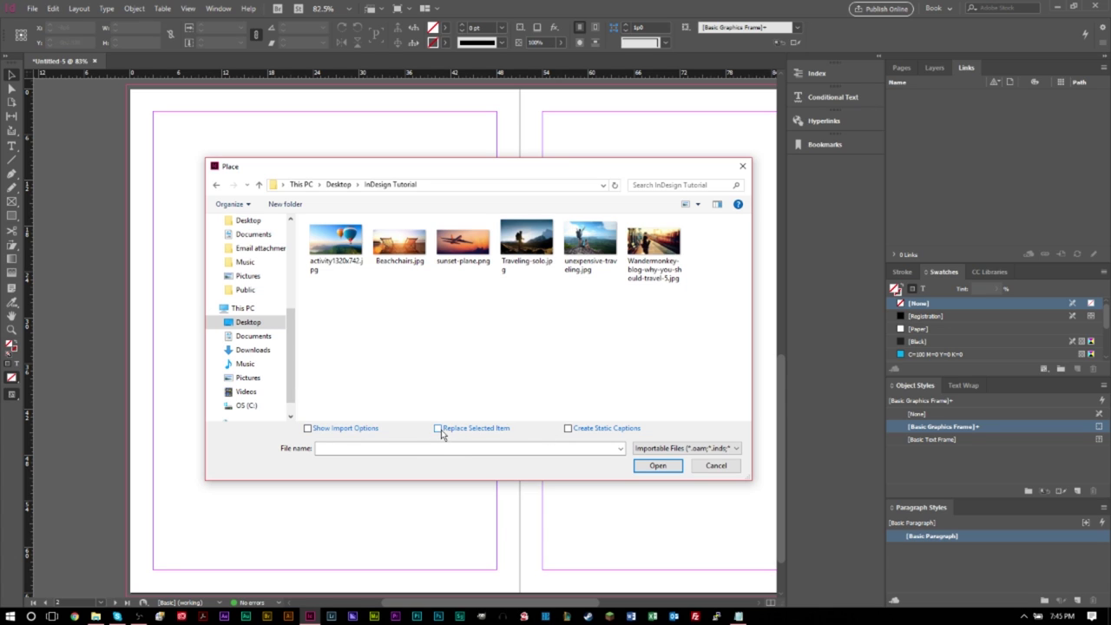
left_click(324, 267)
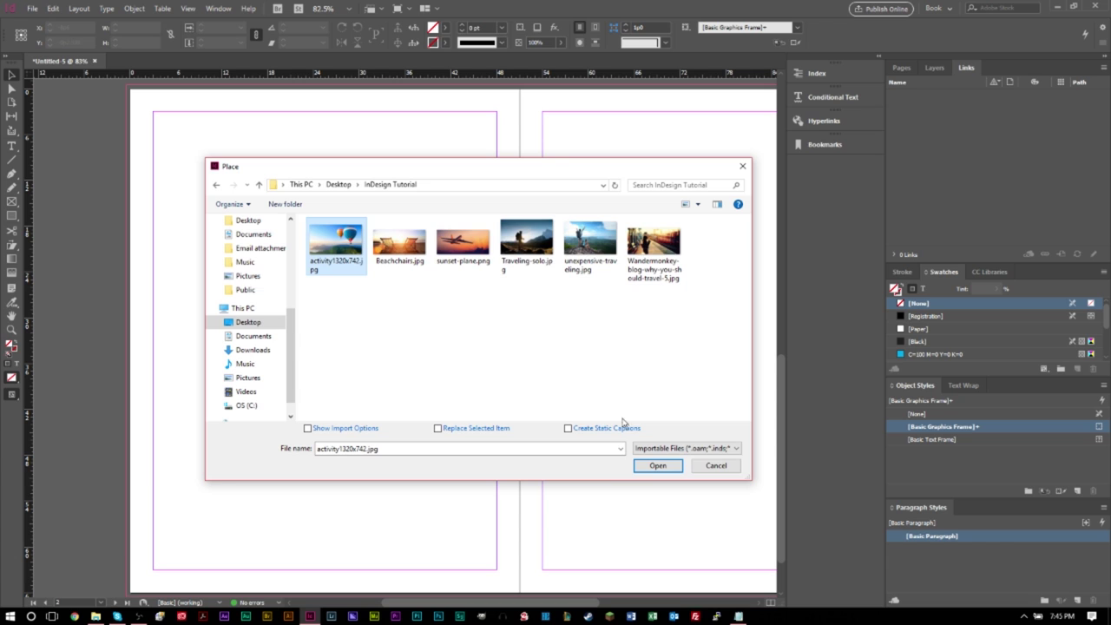
left_click(657, 465)
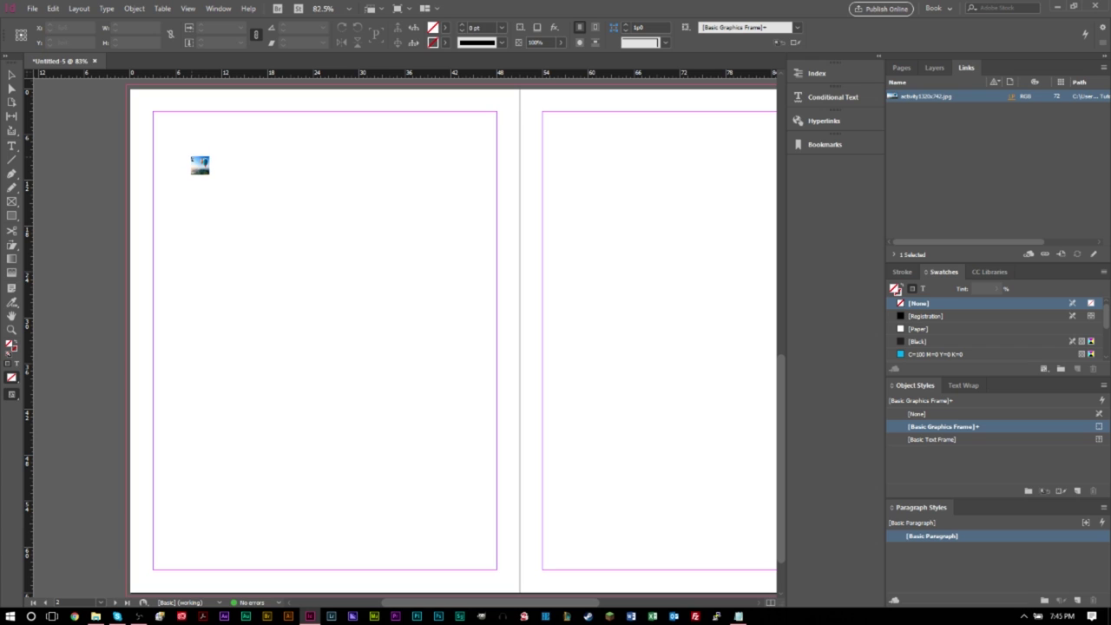
Place the loaded image at full size and move it to the upper-left corner of the spread.
left_click(191, 157)
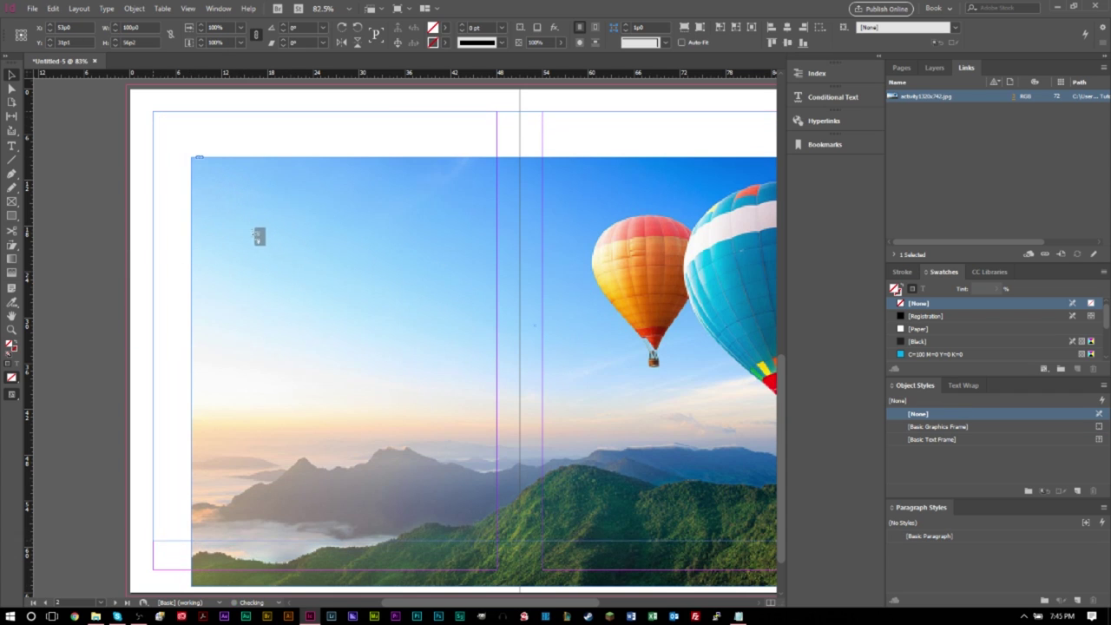
left_click_drag(254, 241, 235, 216)
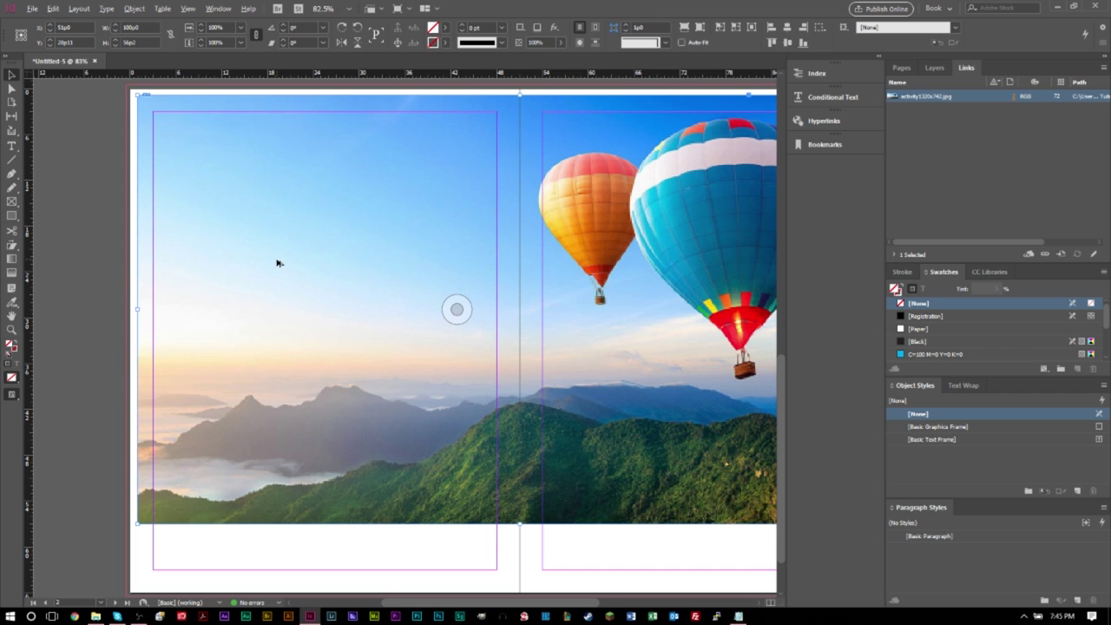
scroll(278, 262, "down", 2)
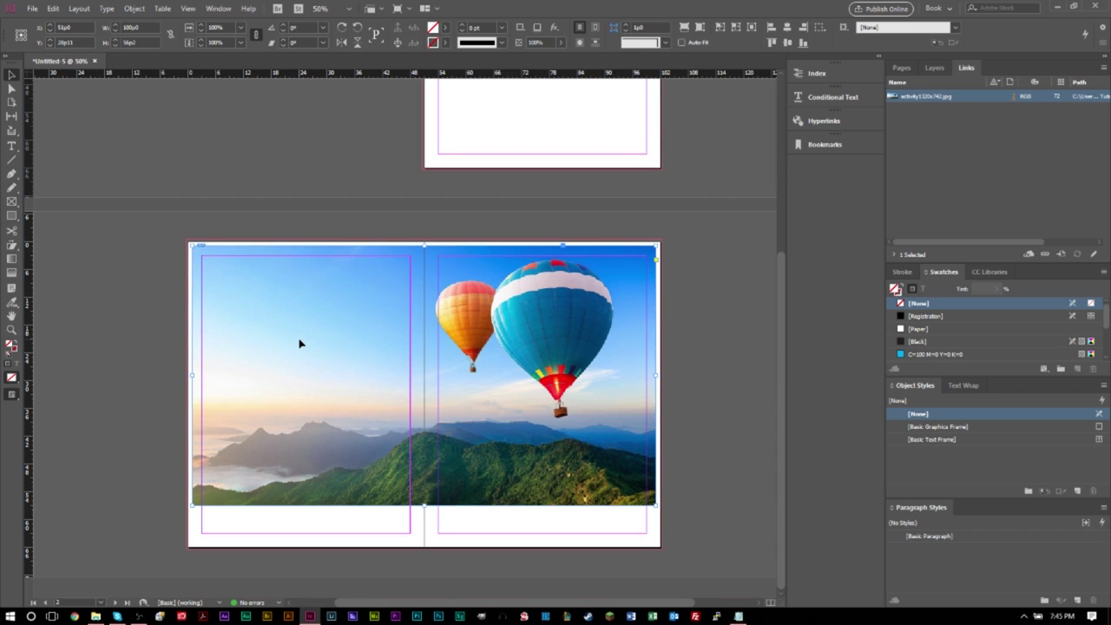
scroll(300, 343, "up", 2)
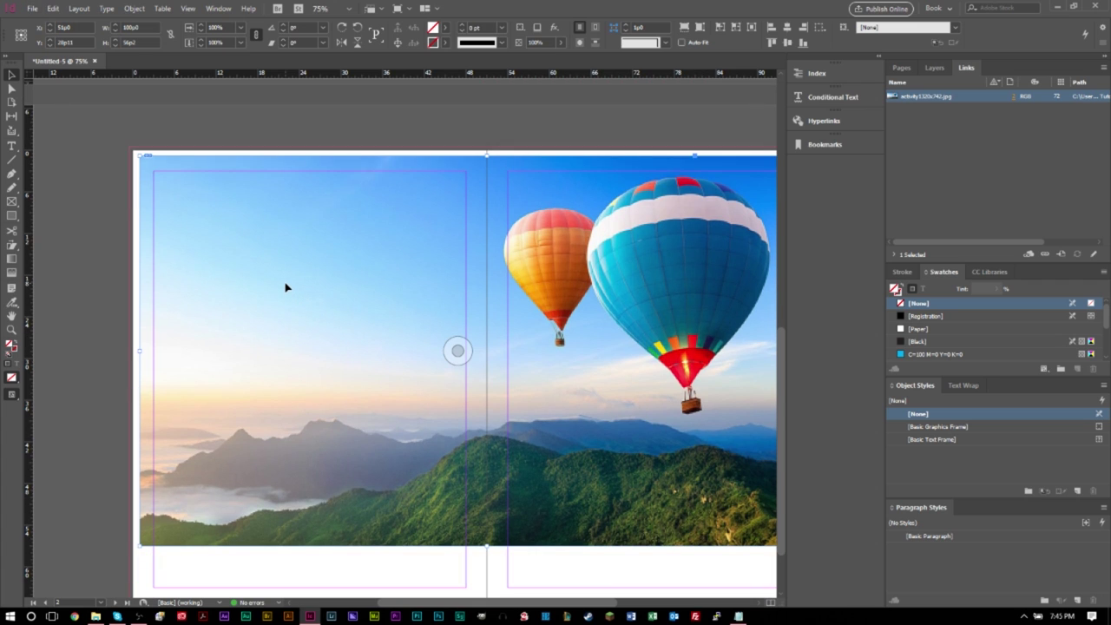
Undo the move and the full-size placement of the balloon image.
key("ctrl+z")
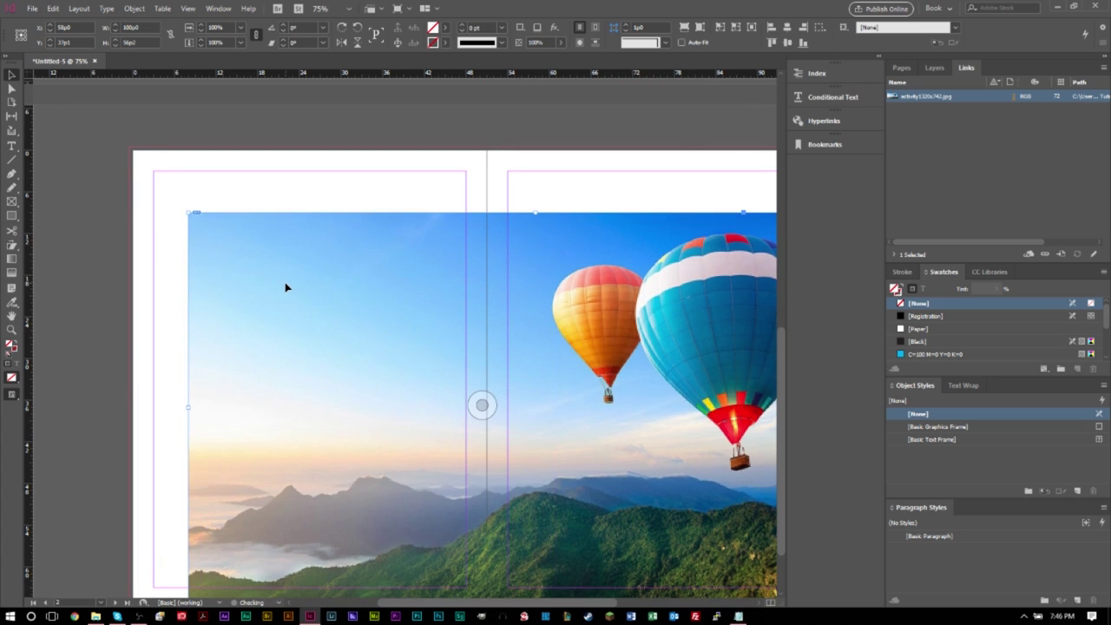
key("ctrl+z")
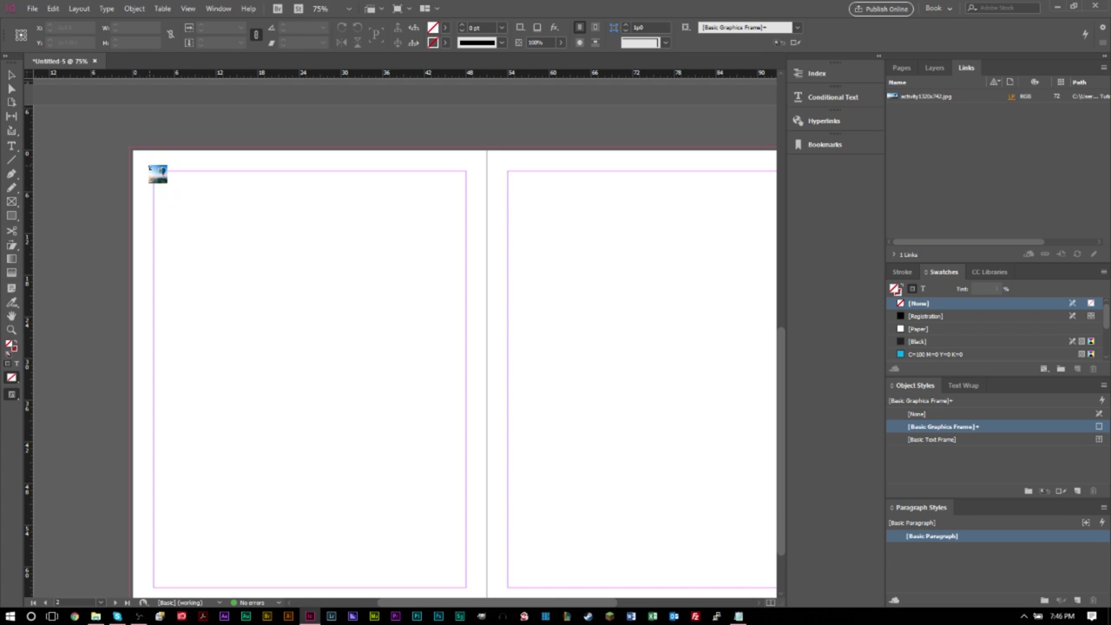
Place the loaded balloon image at about 43p0 by 24p2 and position it within the left page's upper margins.
left_click_drag(148, 166, 447, 333)
left_click_drag(229, 252, 240, 279)
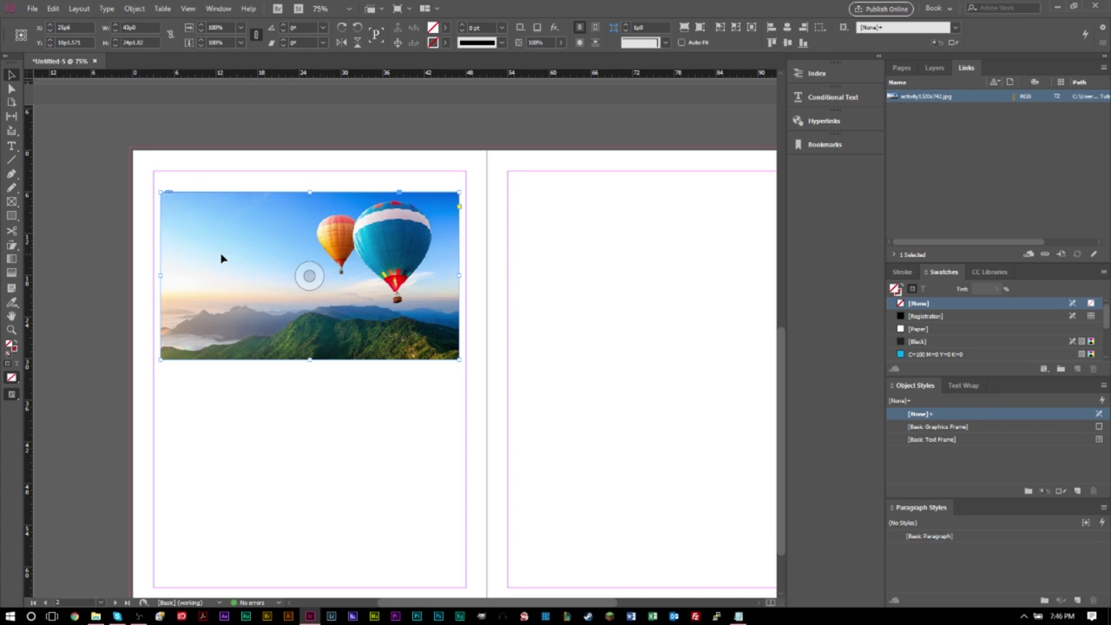
left_click_drag(233, 261, 235, 247)
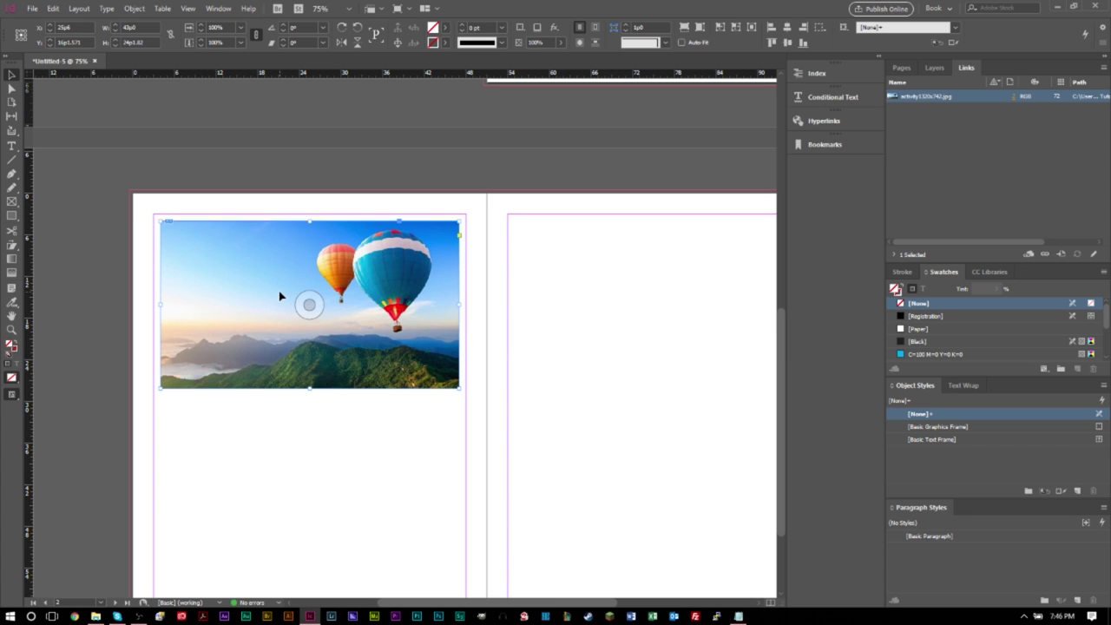
Set the document's display performance to High Quality Display to show the balloon image in full detail.
scroll(282, 288, "up", 1)
scroll(282, 288, "up", 2)
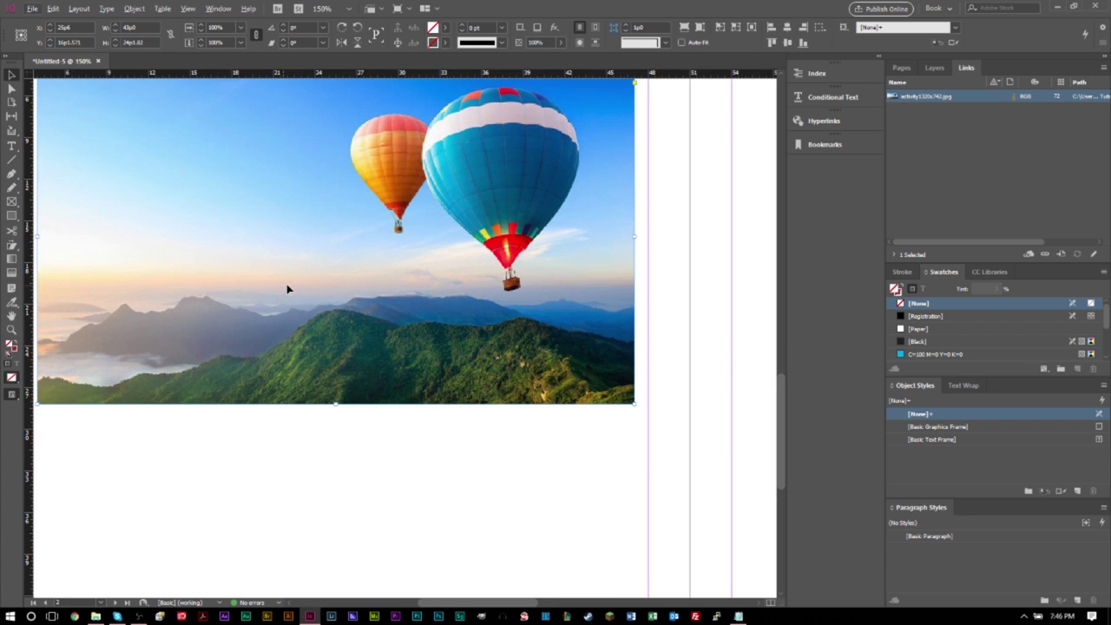
scroll(377, 308, "up", 1)
scroll(377, 308, "left", 2)
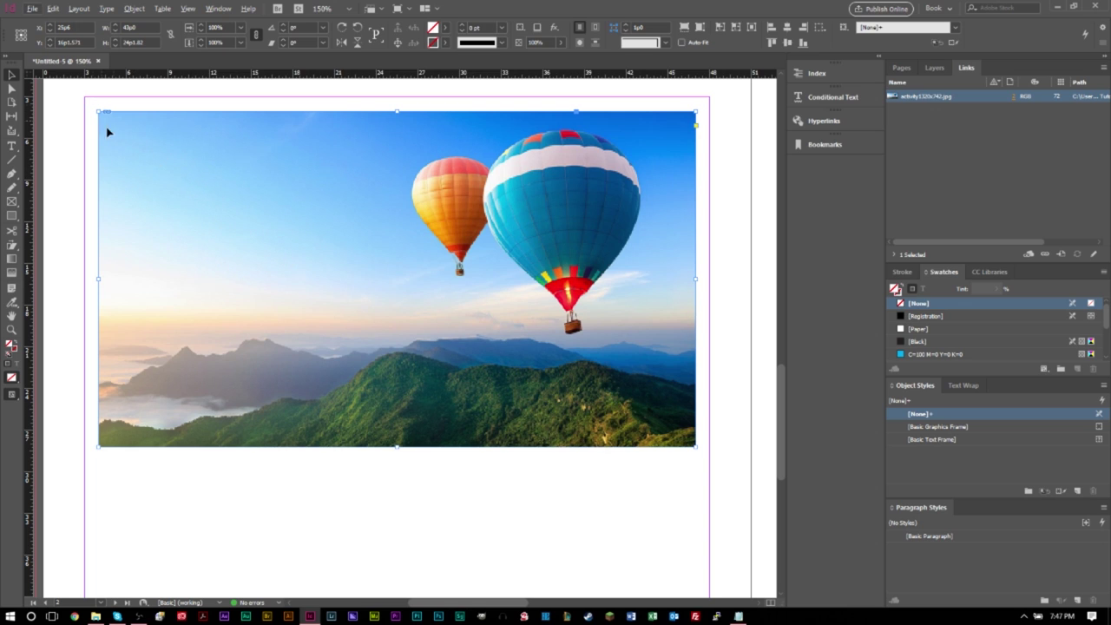
left_click(187, 8)
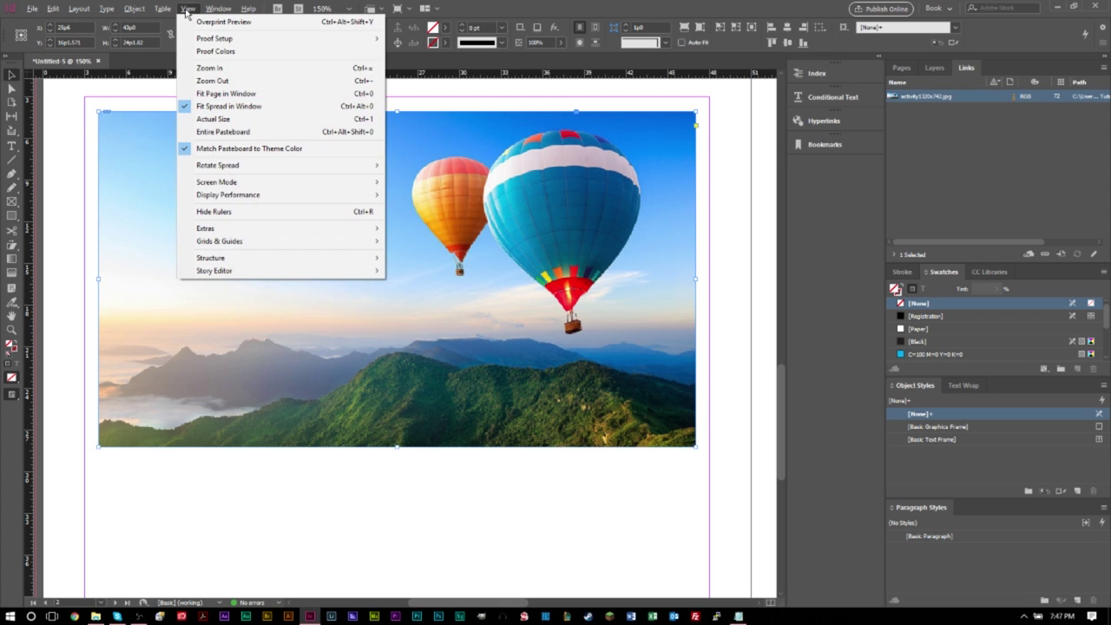
mouse_move(229, 197)
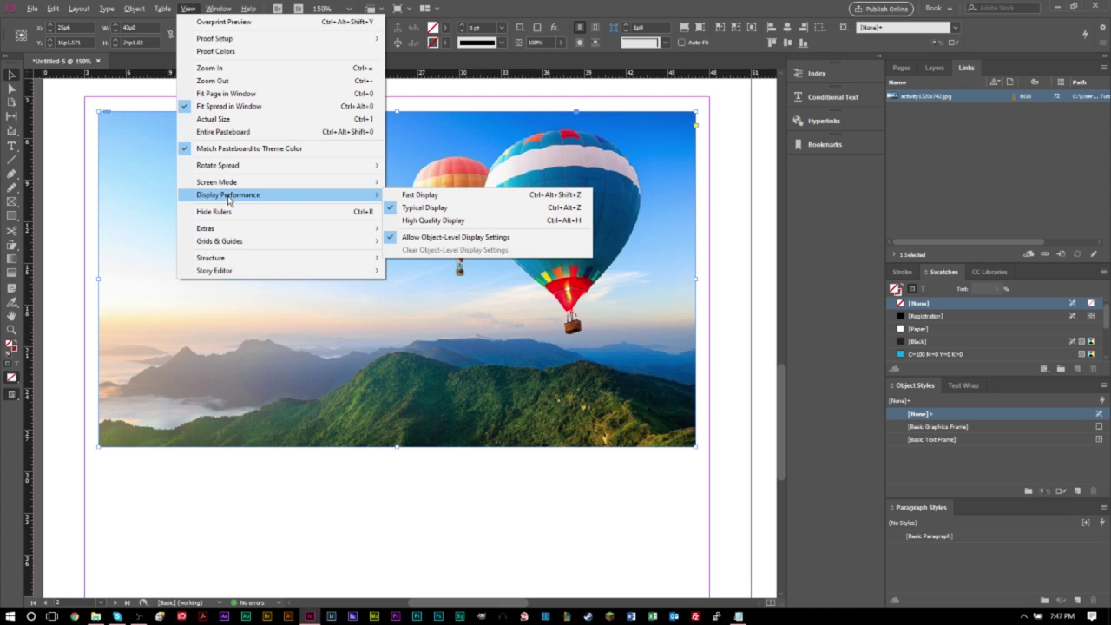
left_click(434, 221)
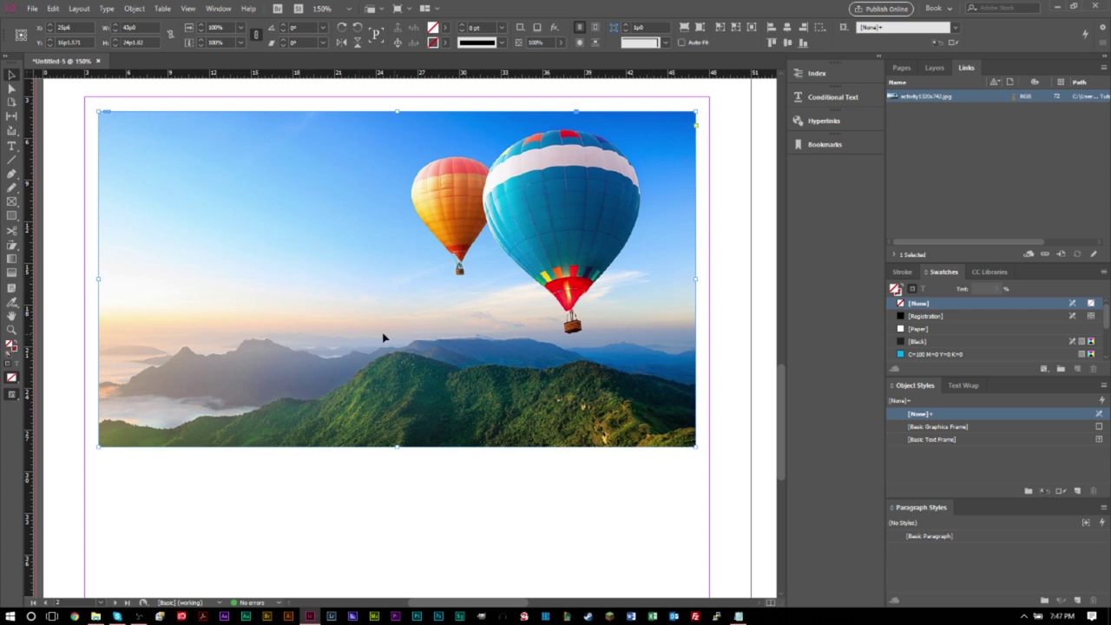
left_click(186, 9)
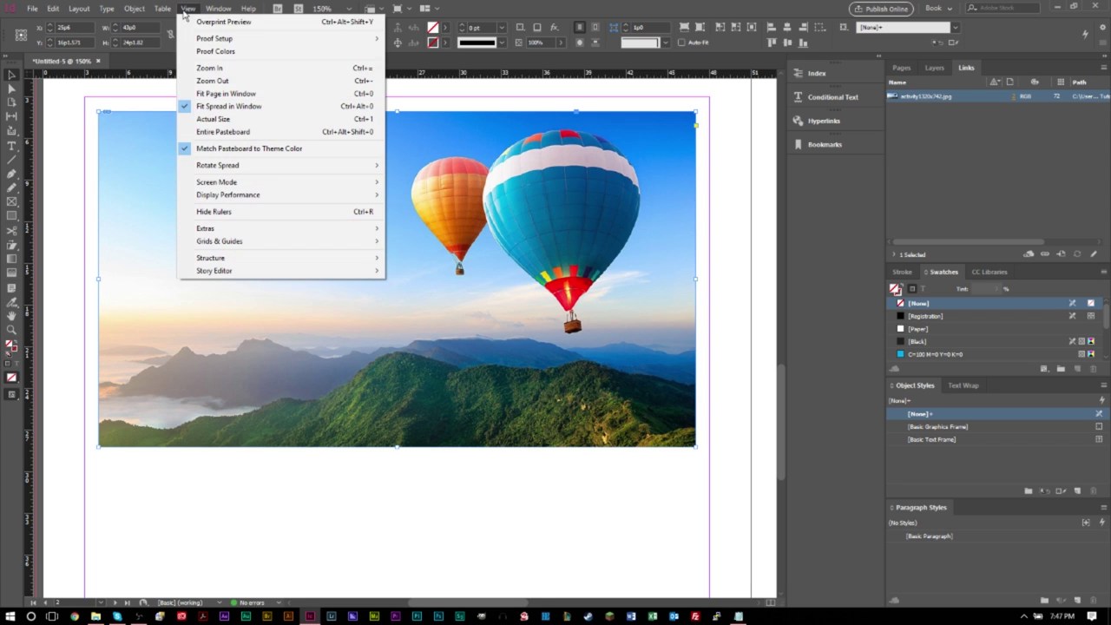
mouse_move(260, 195)
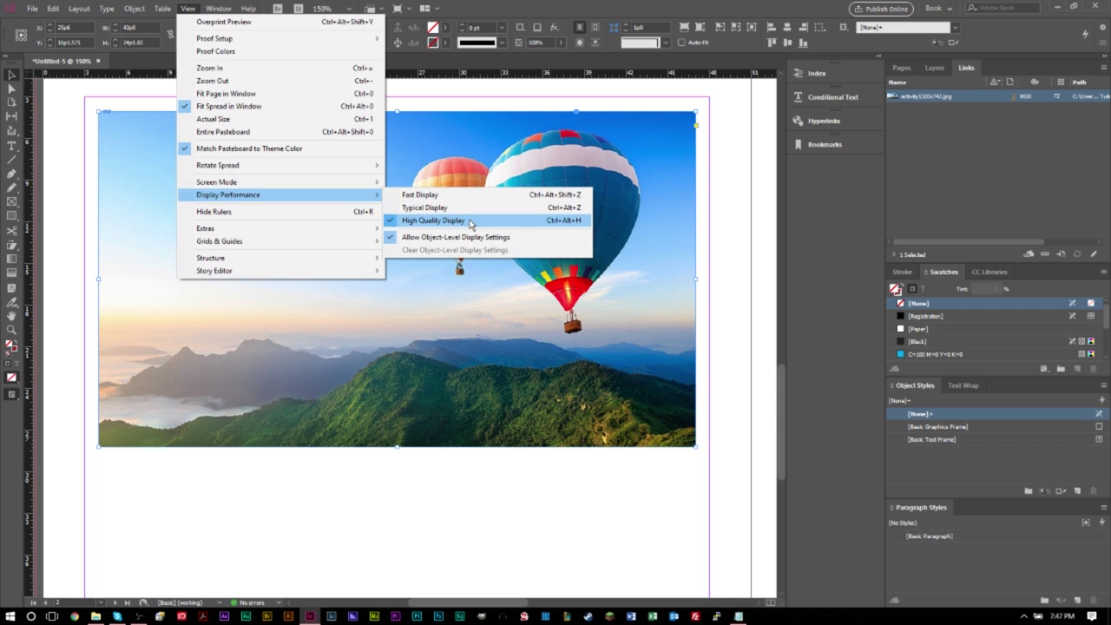
left_click(405, 224)
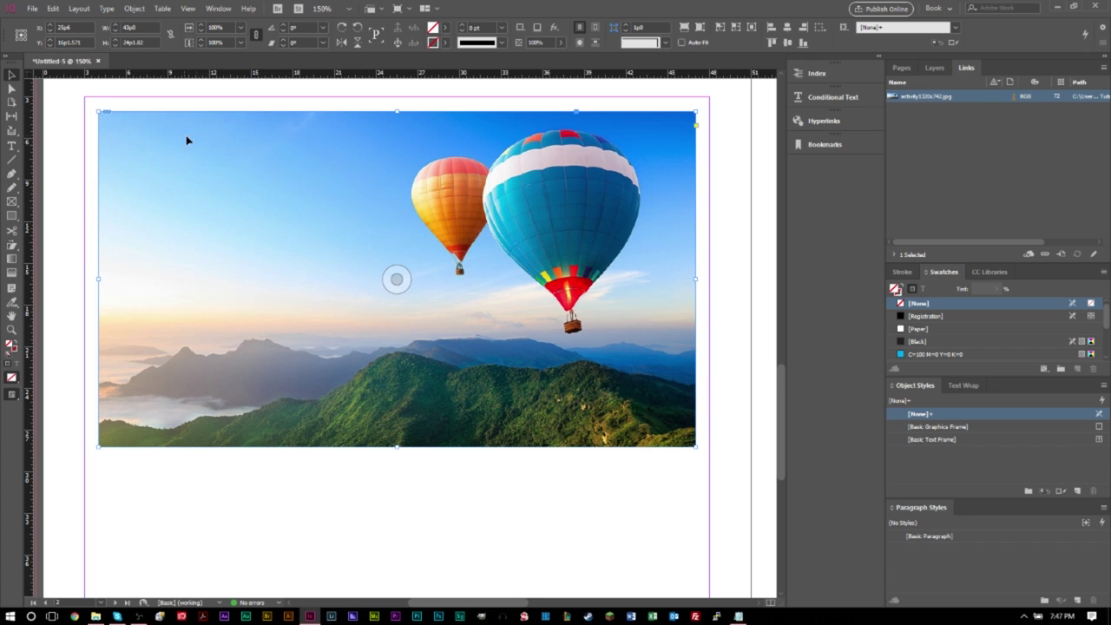
Show the spread at actual size and delete the balloon image from the left page.
key("ctrl+1")
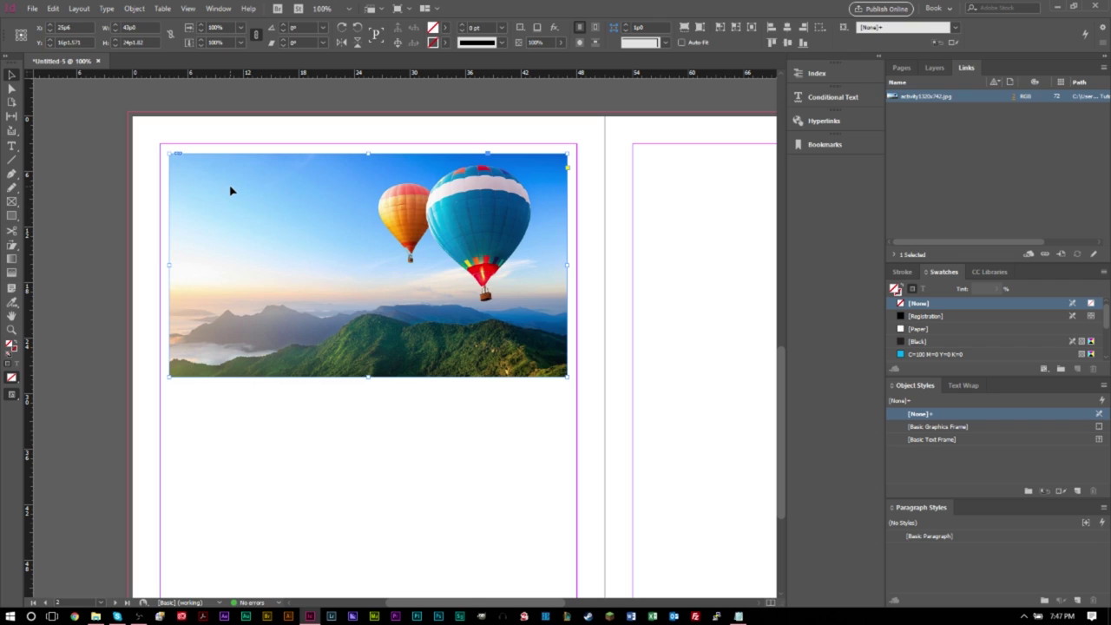
key("Delete")
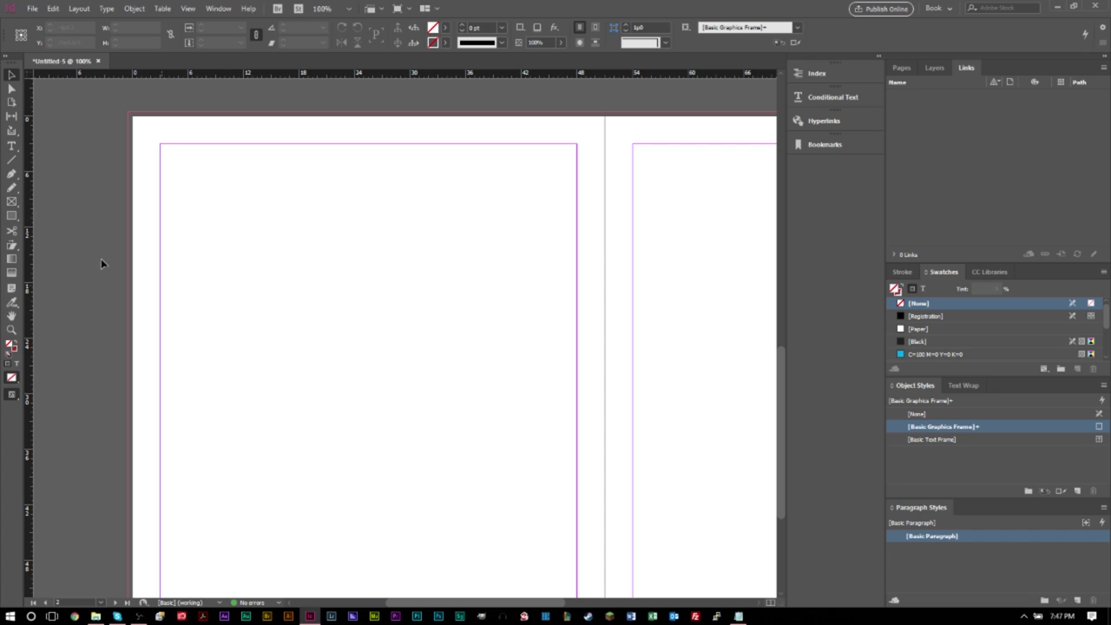
Draw a rectangle frame about 17p4 by 16p3 in the left page's upper-left margin corner and a second about 20p11 by 16p7 beside it.
left_click(11, 203)
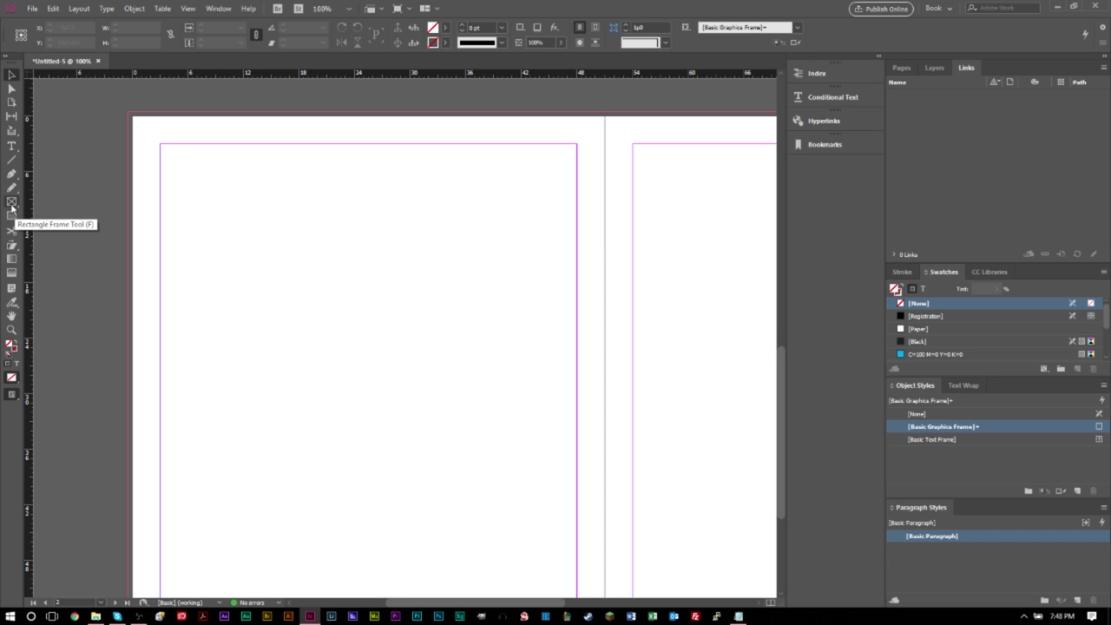
left_click(11, 202)
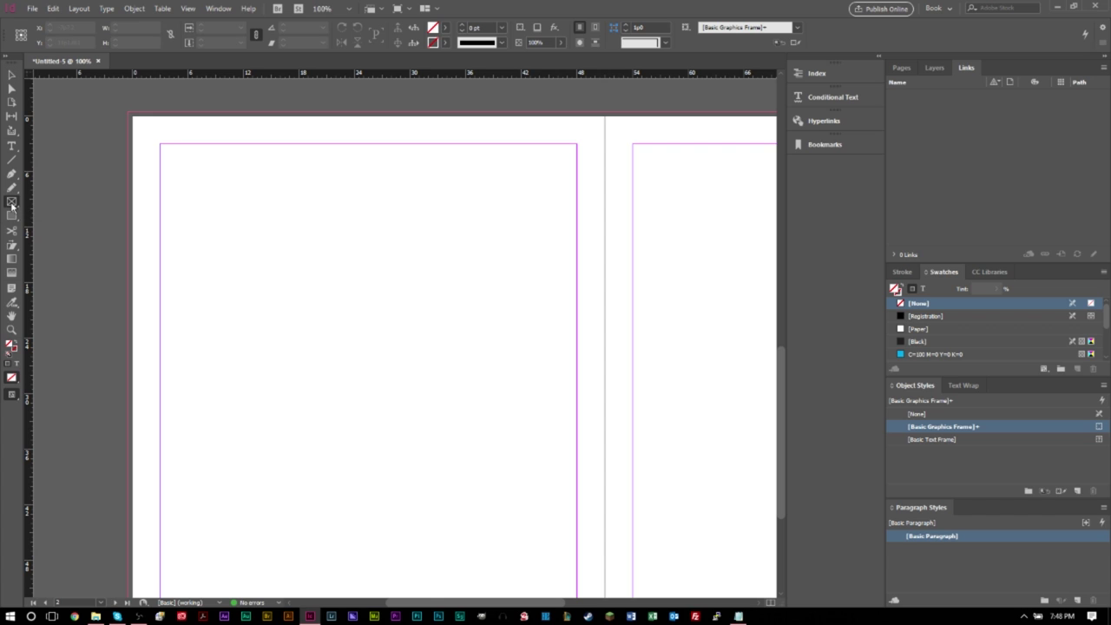
left_click_drag(171, 160, 331, 311)
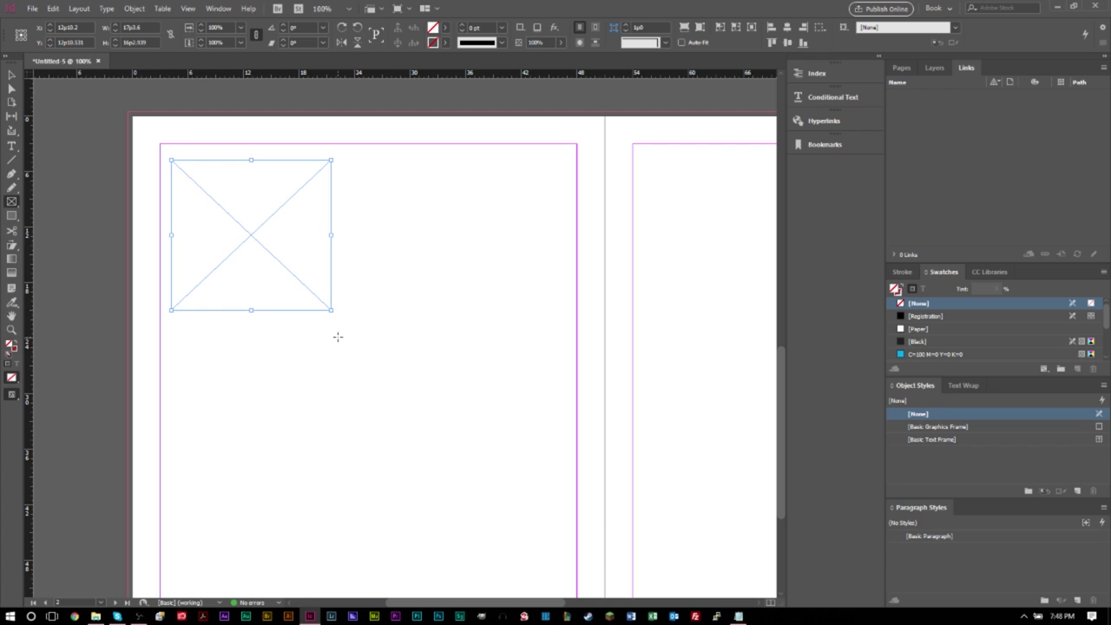
left_click(12, 75)
left_click_drag(211, 204, 200, 189)
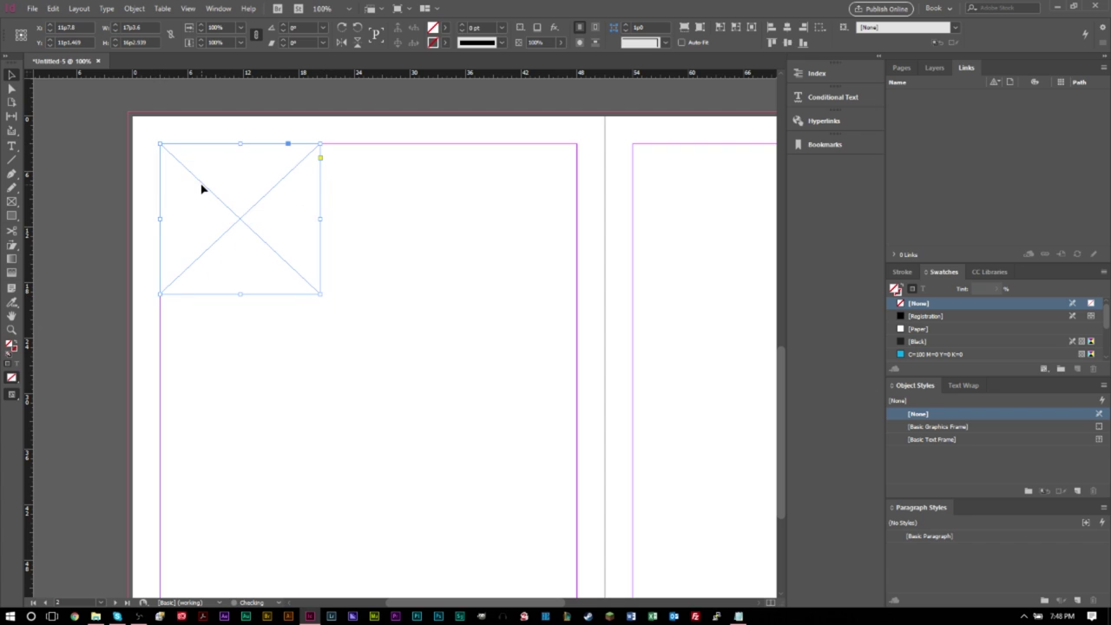
left_click(11, 201)
left_click_drag(349, 144, 542, 296)
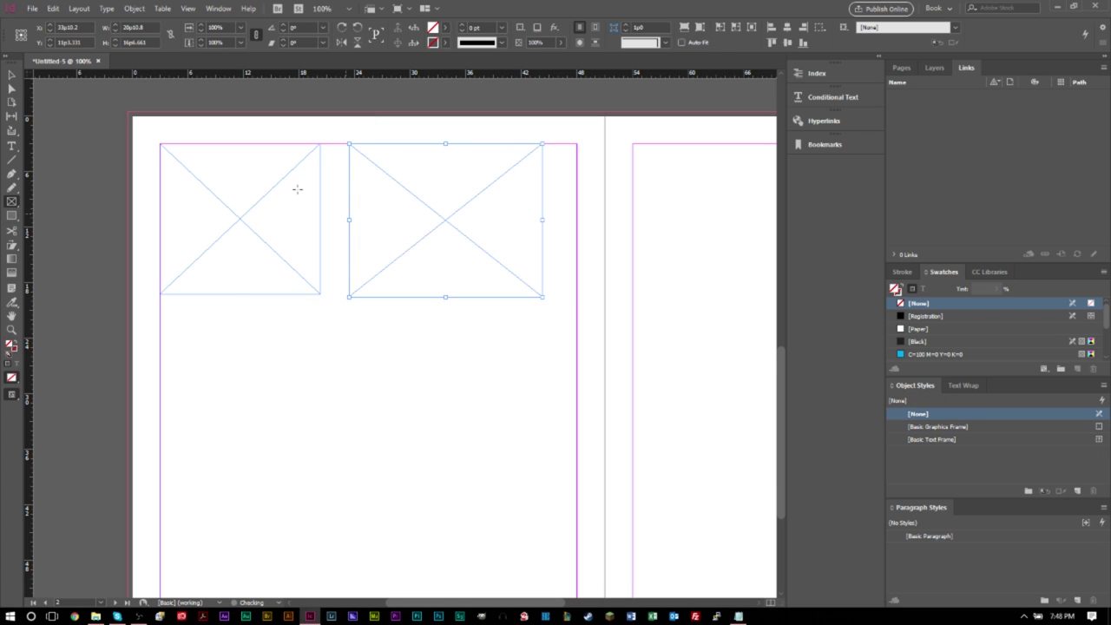
Copy and paste the narrower frame and align the copy directly below the original along the left margin.
left_click(12, 75)
left_click(227, 205)
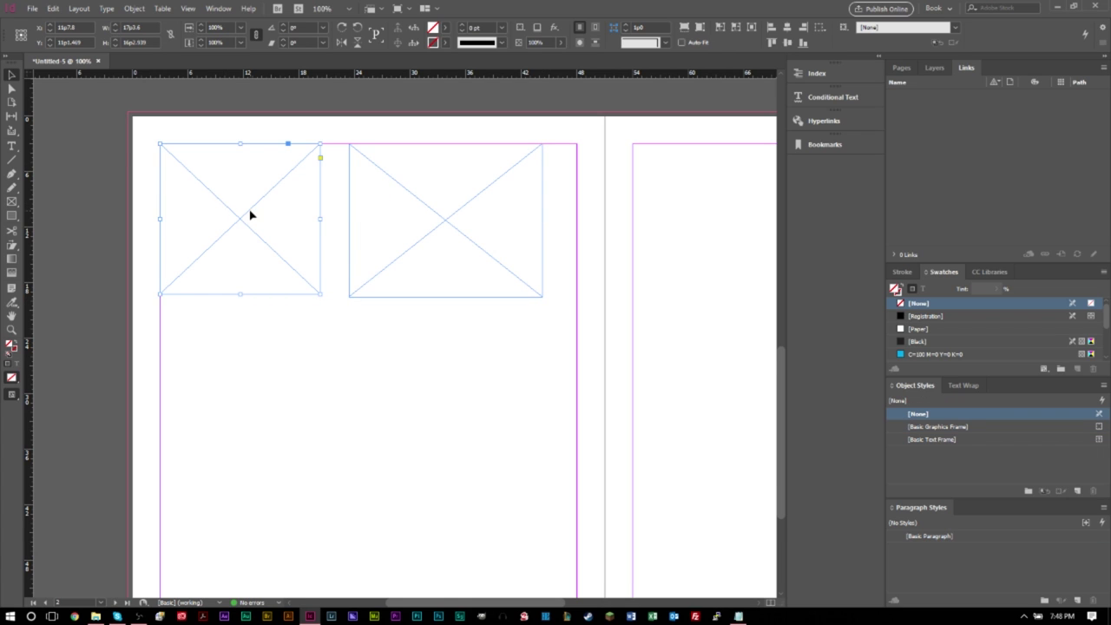
scroll(250, 215, "down", 2)
key("ctrl+c")
left_click(248, 298)
key("ctrl+v")
left_click_drag(363, 312, 231, 322)
left_click(382, 315)
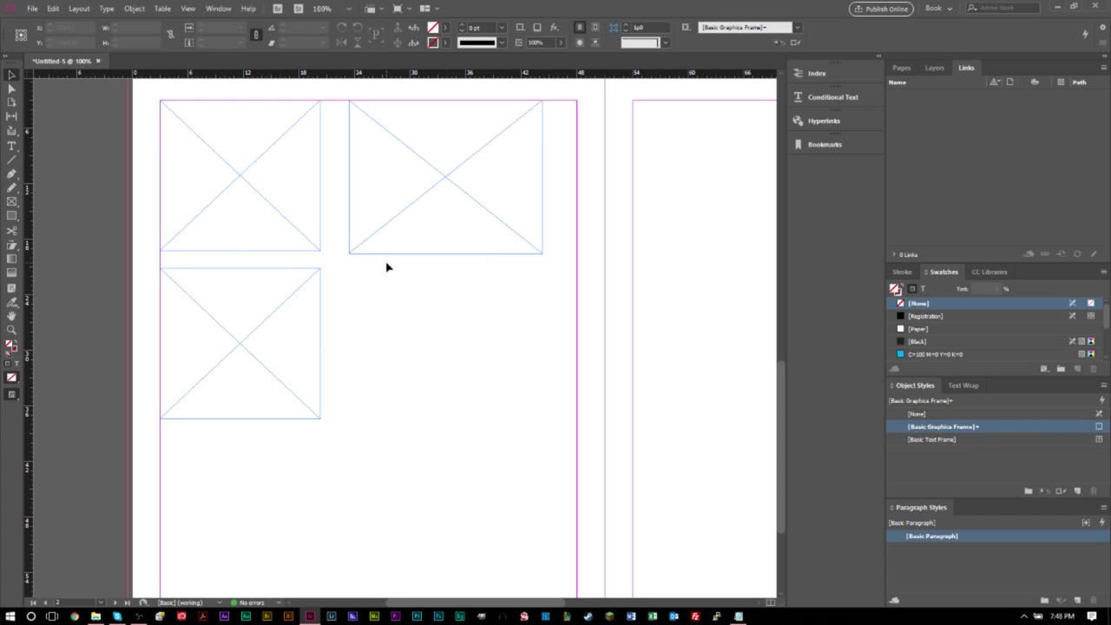
Move the wider frame down the left page to about X 34p2, Y 49p6.
scroll(386, 252, "down", 4)
left_click_drag(431, 167, 442, 524)
scroll(440, 382, "up", 5)
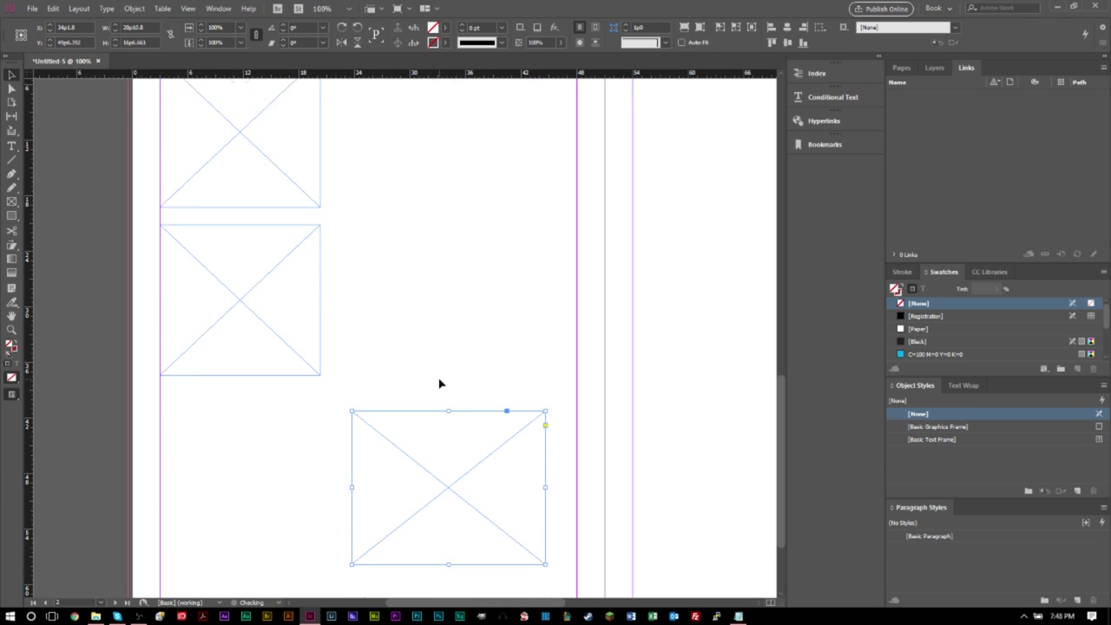
scroll(347, 298, "down", 3)
scroll(361, 288, "up", 1)
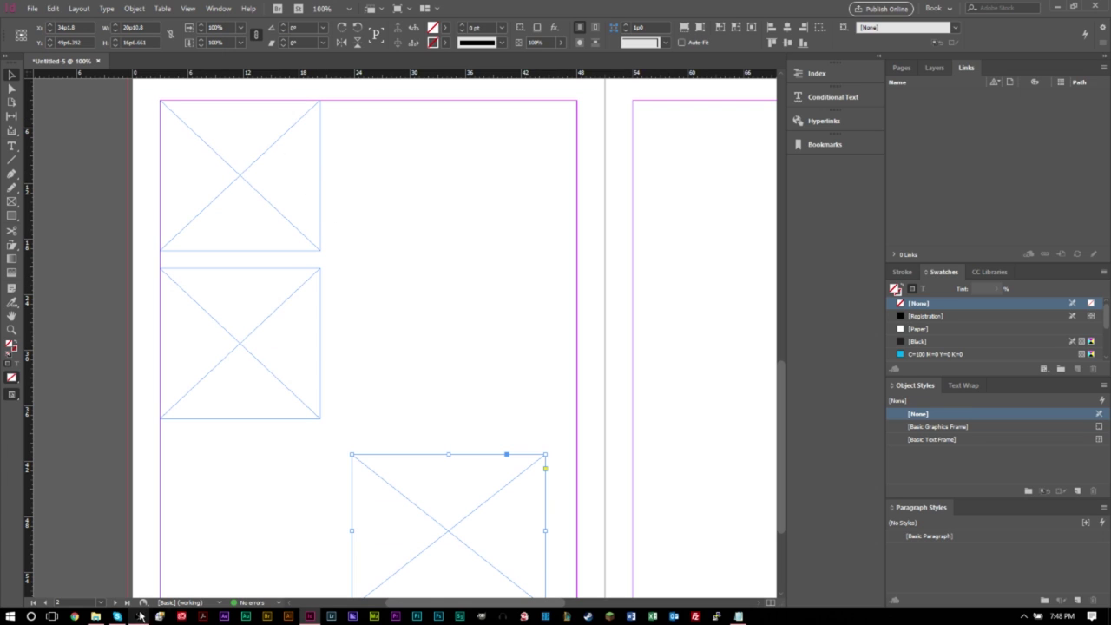
Load activity1320x742.jpg, Beachchairs.jpg and sunset-plane.png together from the InDesign Tutorial folder with the Place command.
left_click(32, 9)
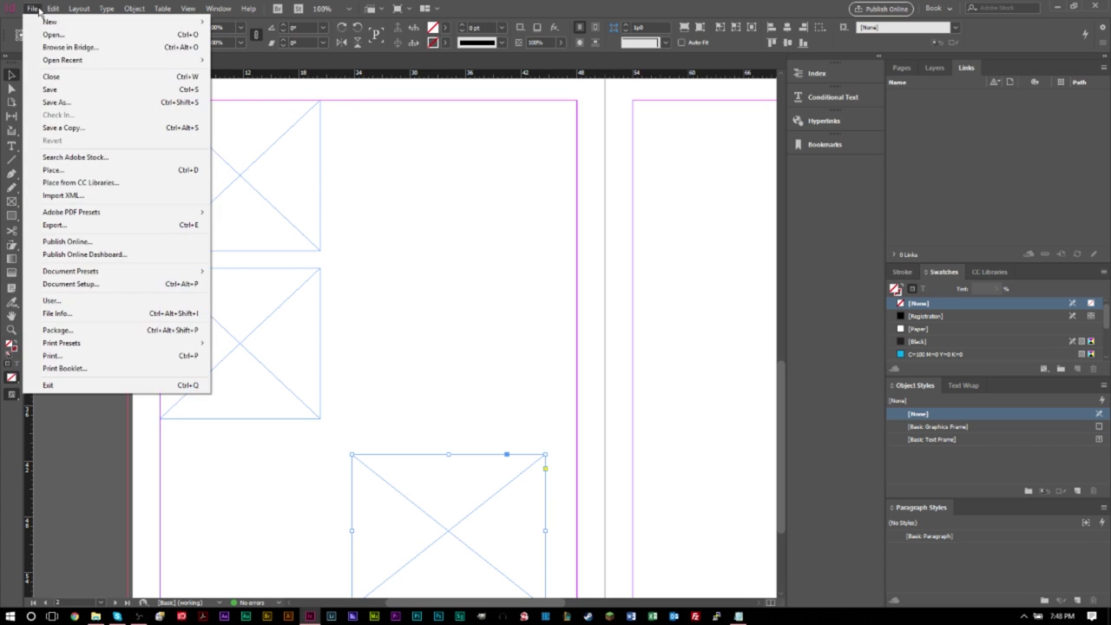
left_click(77, 172)
left_click_drag(252, 172, 422, 164)
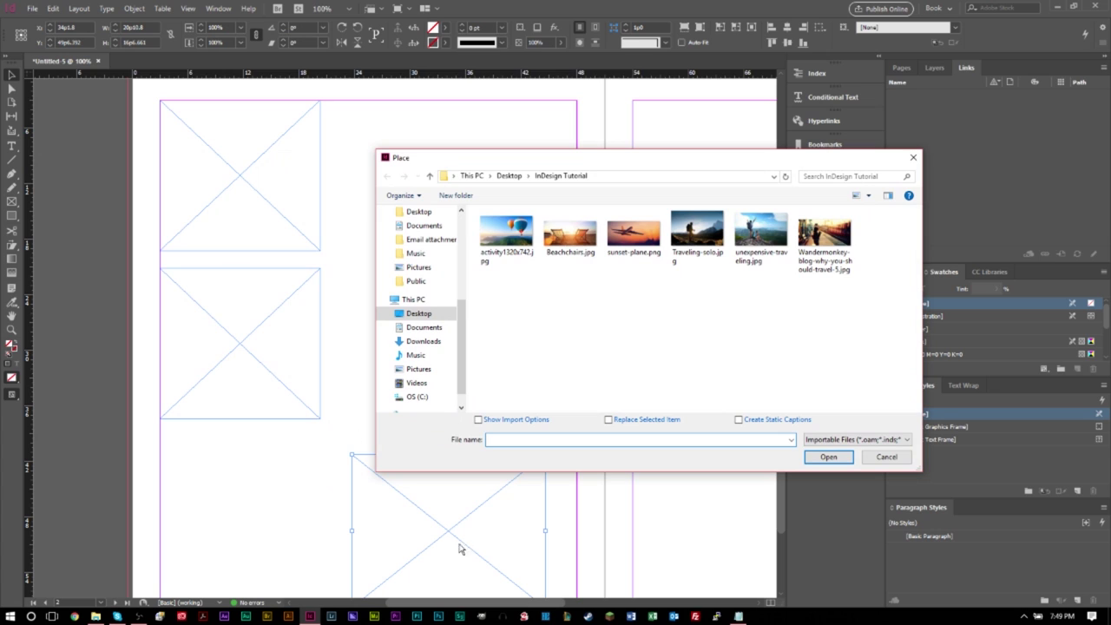
left_click_drag(496, 296, 665, 212)
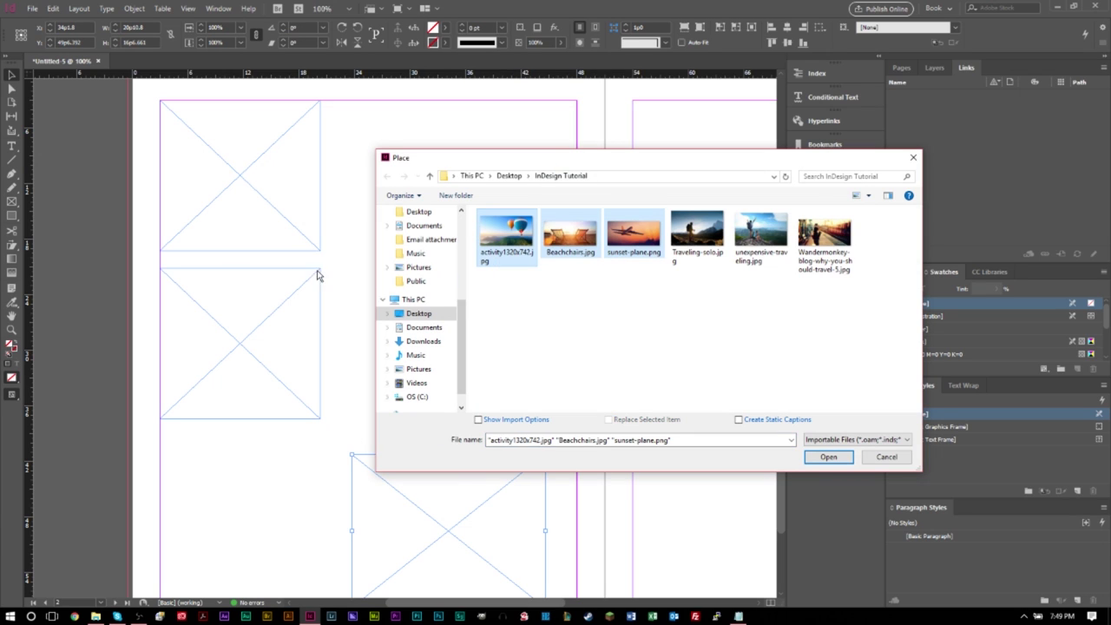
left_click(829, 457)
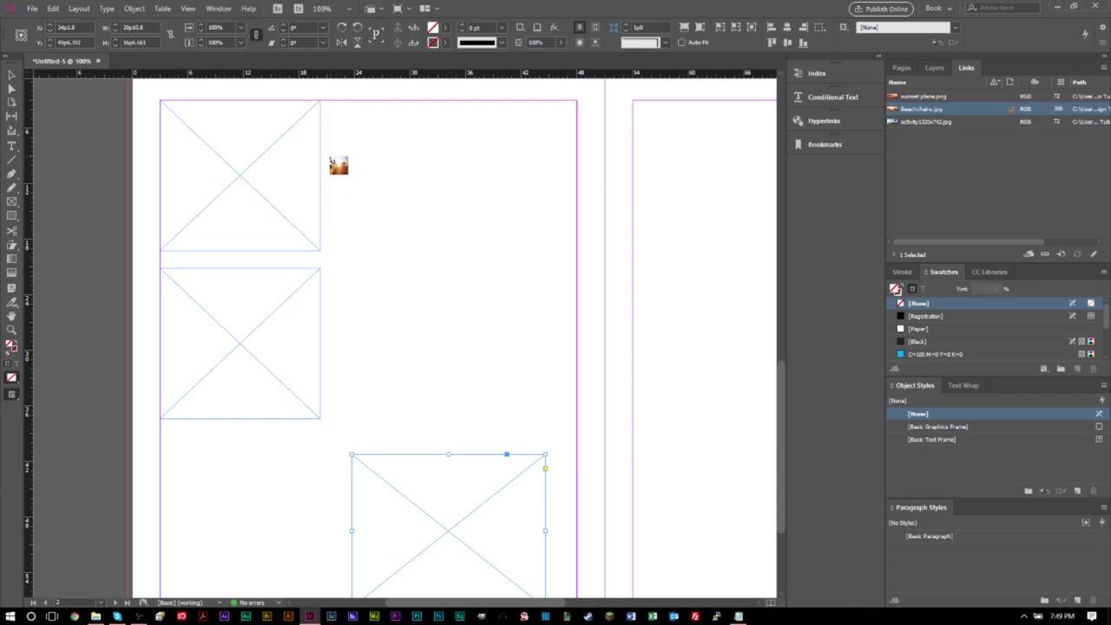
Cycle through the three loaded images and leave Beachchairs.jpg as the current one to place.
key("Right")
key("Right")
key("Right")
key("Right")
key("Right")
key("Left")
key("Left")
key("Left")
key("Left")
key("Left")
key("Left")
key("Left")
key("Left")
Try placing Beachchairs.jpg in the empty area beside the upper frame, and undo the placement.
left_click_drag(357, 143, 501, 211)
key("ctrl+z")
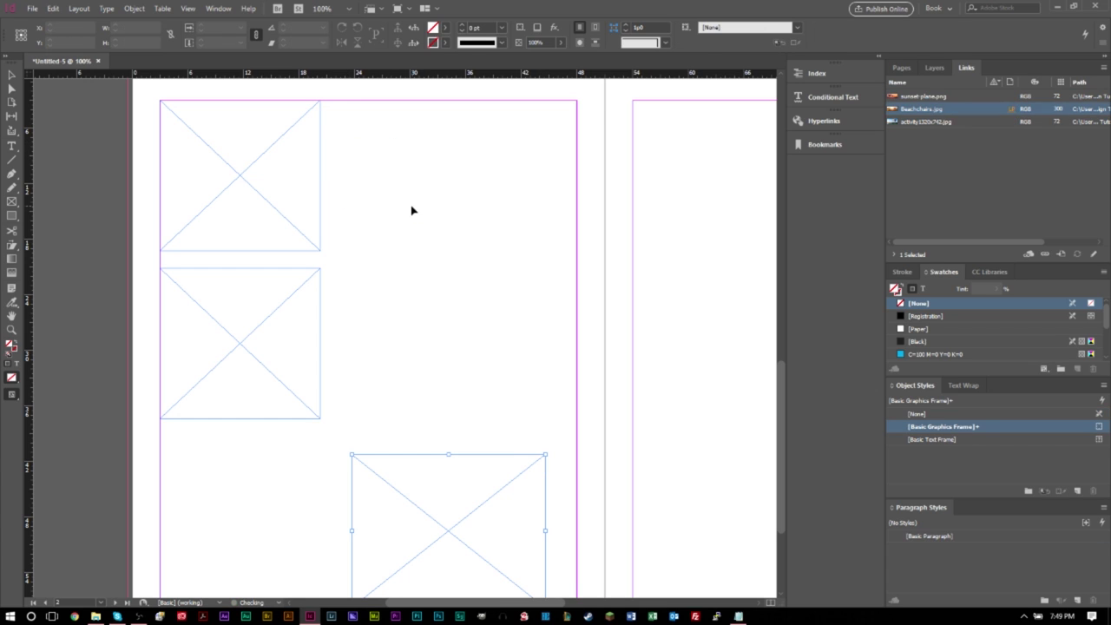
left_click(378, 174)
key("ctrl+z")
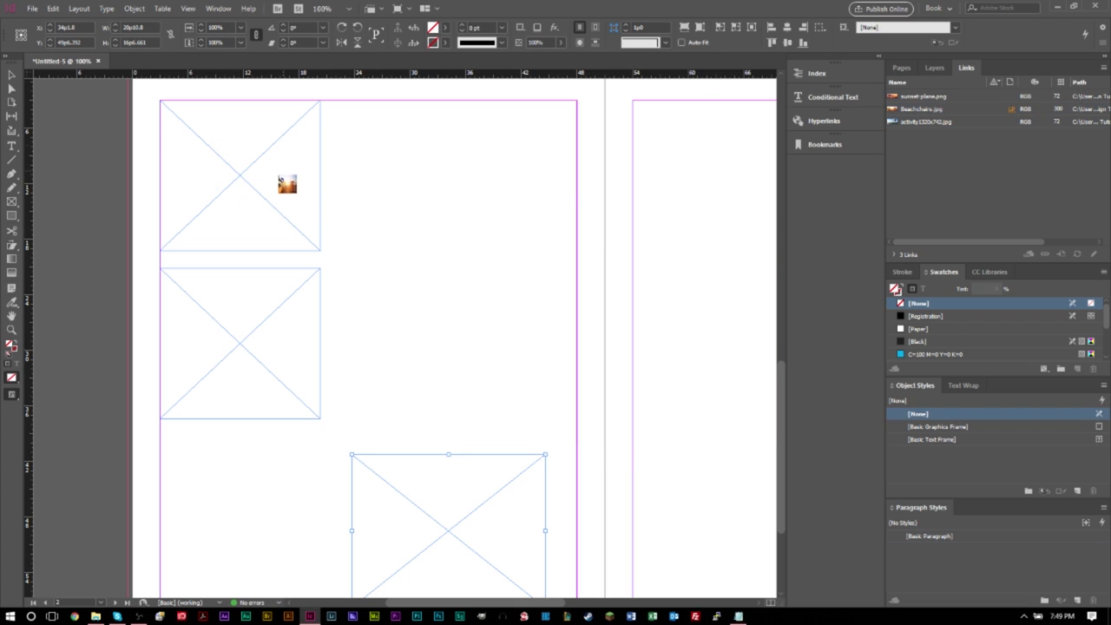
Place Beachchairs.jpg in the upper frame, activity1320x742.jpg in the frame below it, and sunset-plane.png in the wider frame.
left_click(232, 172)
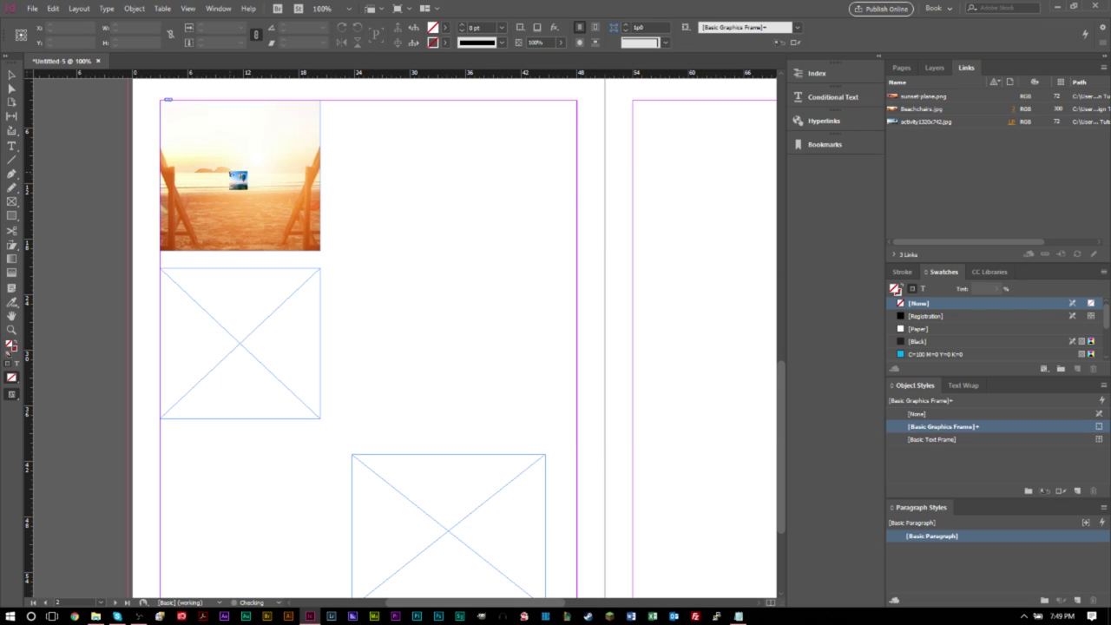
left_click(279, 327)
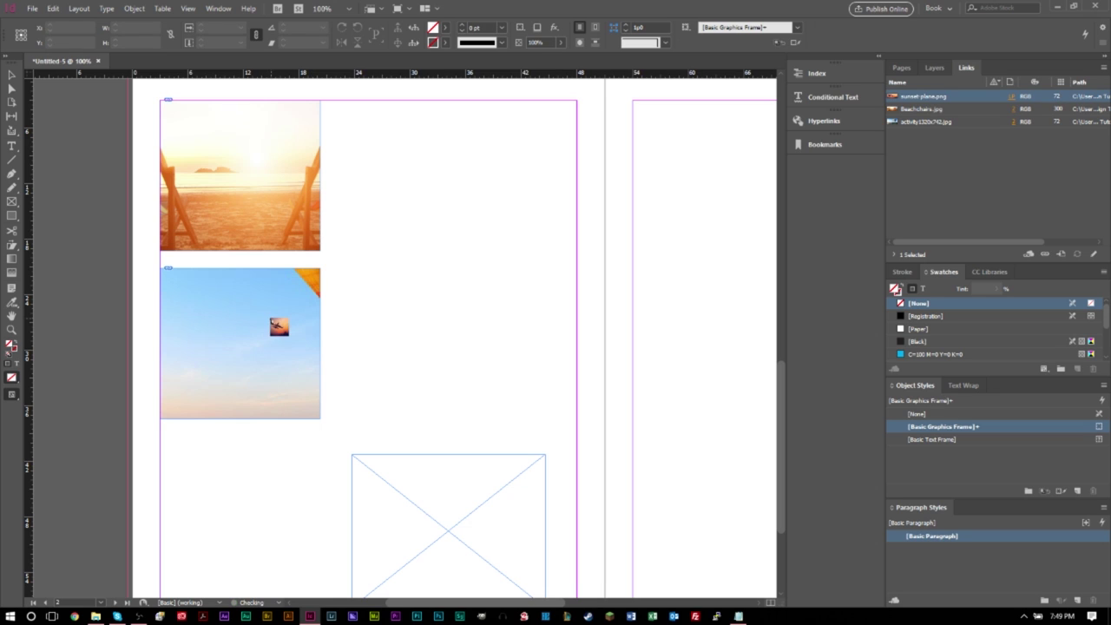
left_click(426, 491)
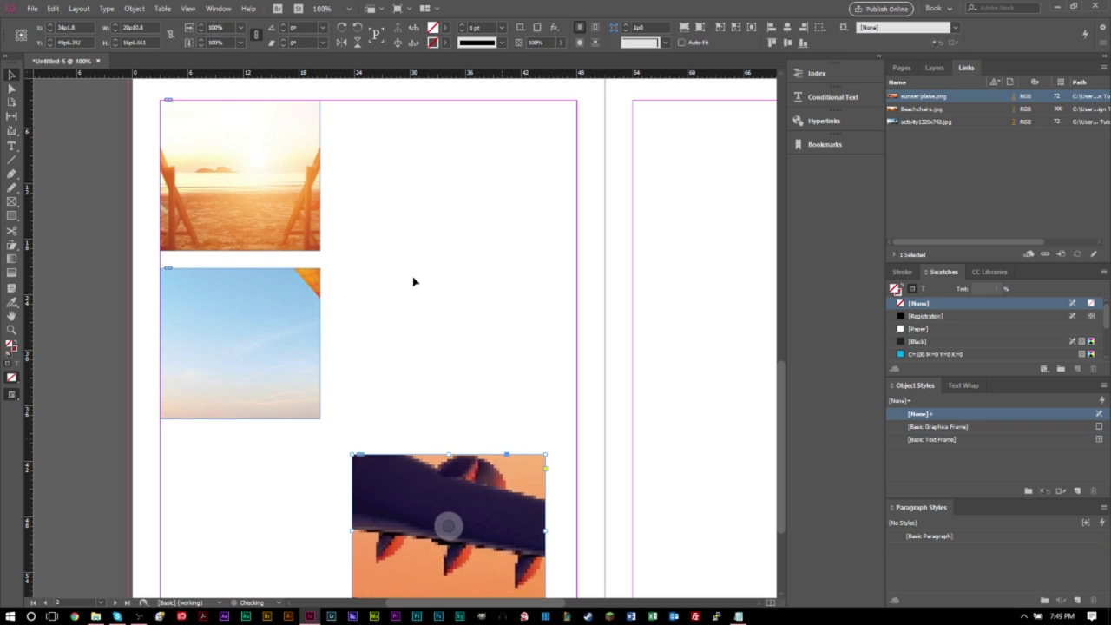
left_click(375, 265)
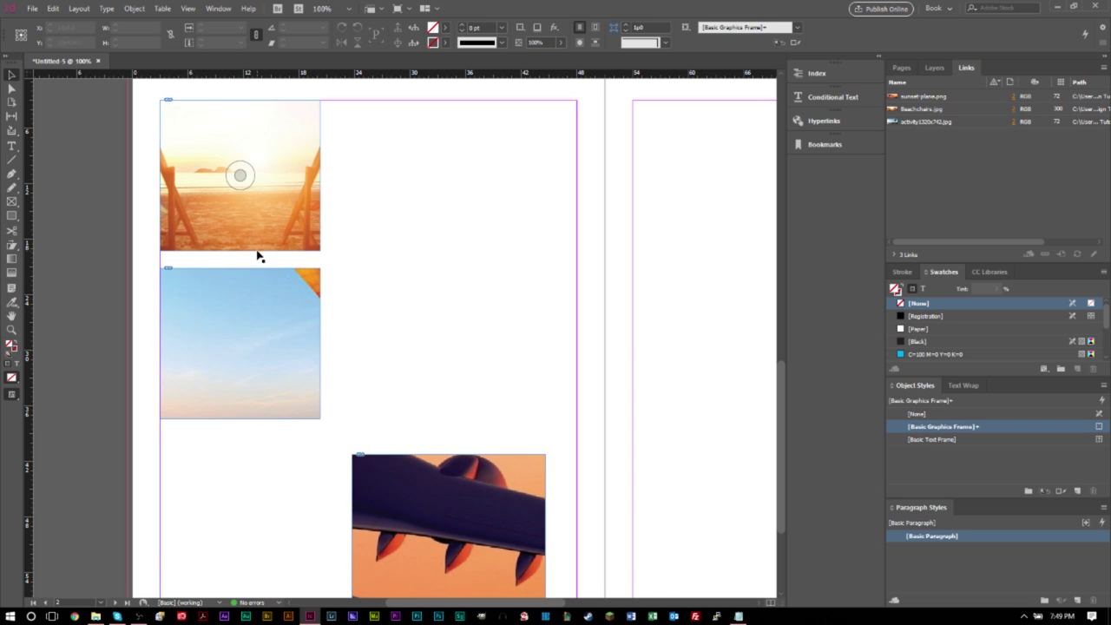
Scale the beach chairs image down to about 27p5 by 16p3 inside its frame and reposition it to show both chairs.
left_click(241, 176)
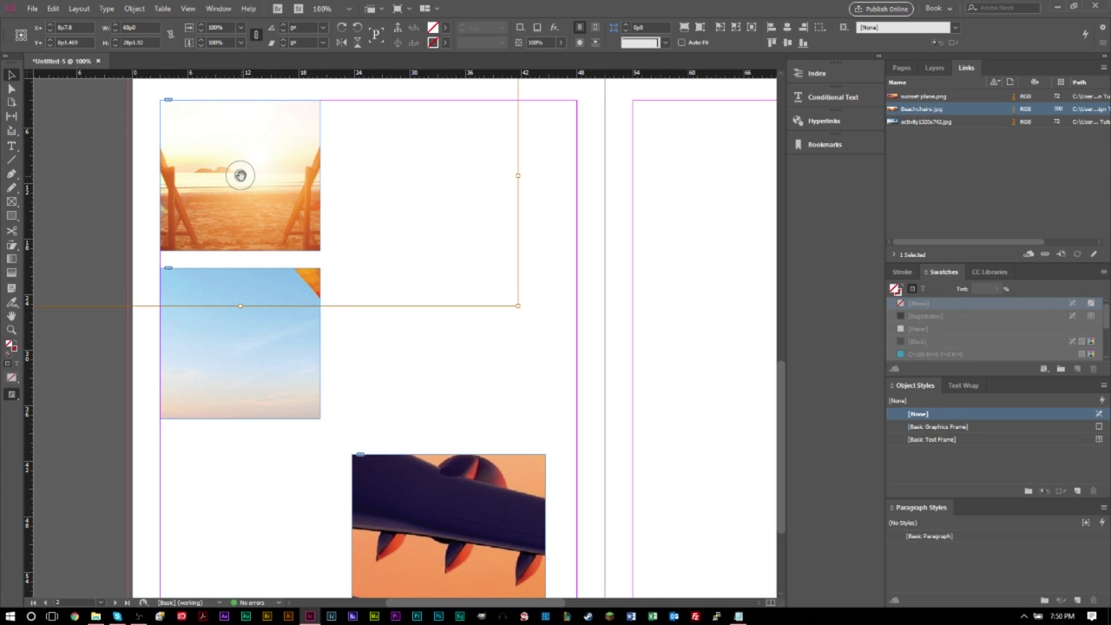
scroll(495, 208, "up", 1)
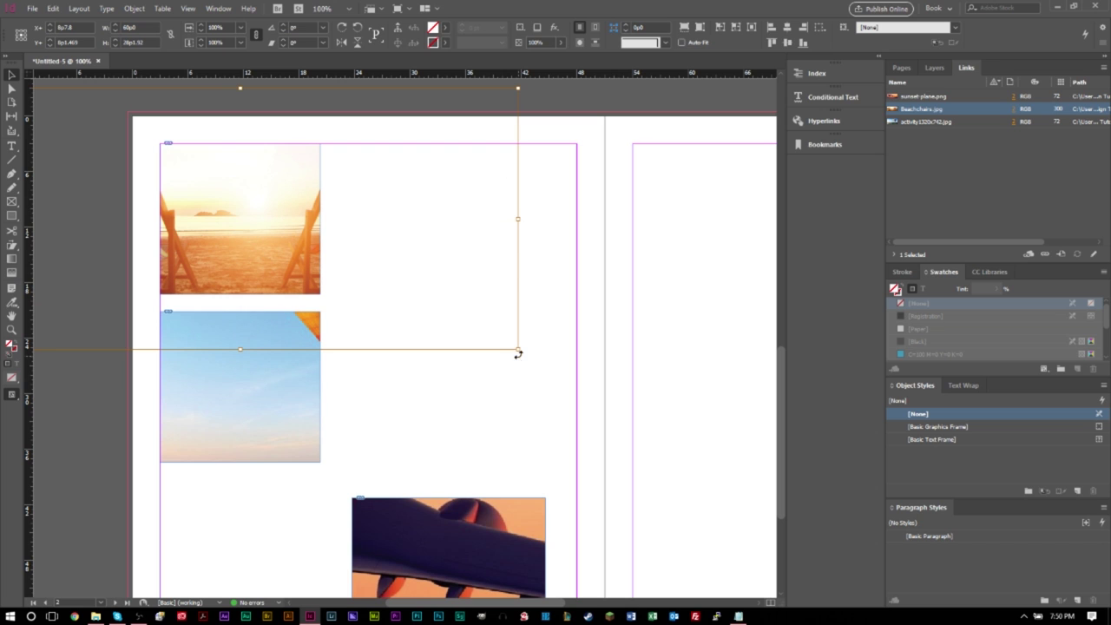
left_click_drag(518, 350, 308, 299)
left_click_drag(281, 229, 257, 224)
left_click(417, 286)
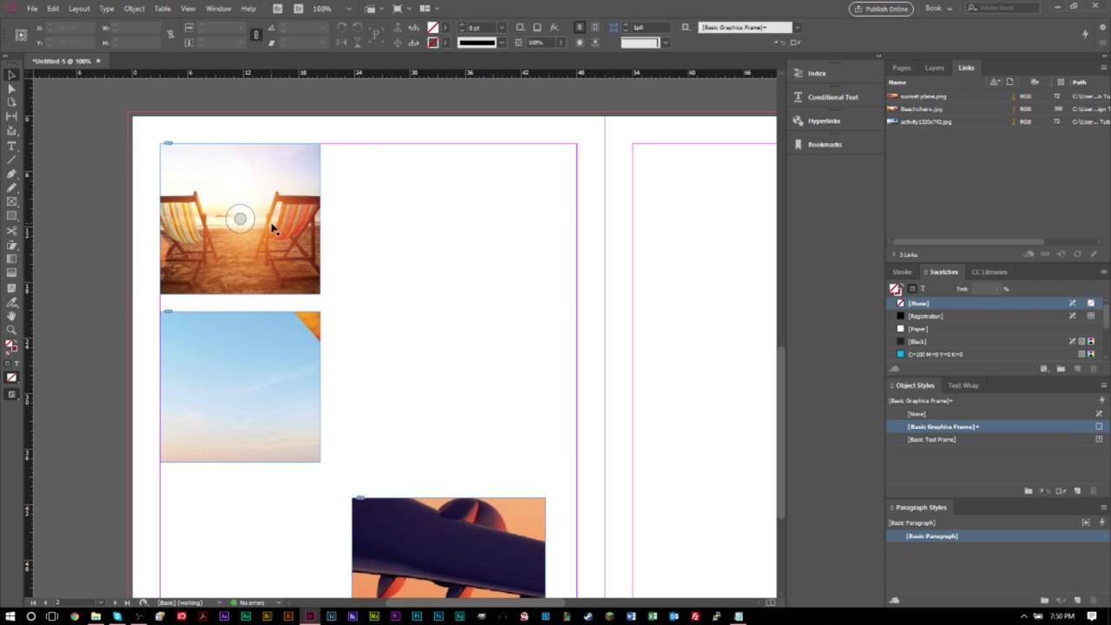
Try shifting the beach chairs image within its frame, and undo the shift and the earlier scaling.
left_click_drag(240, 217, 332, 239)
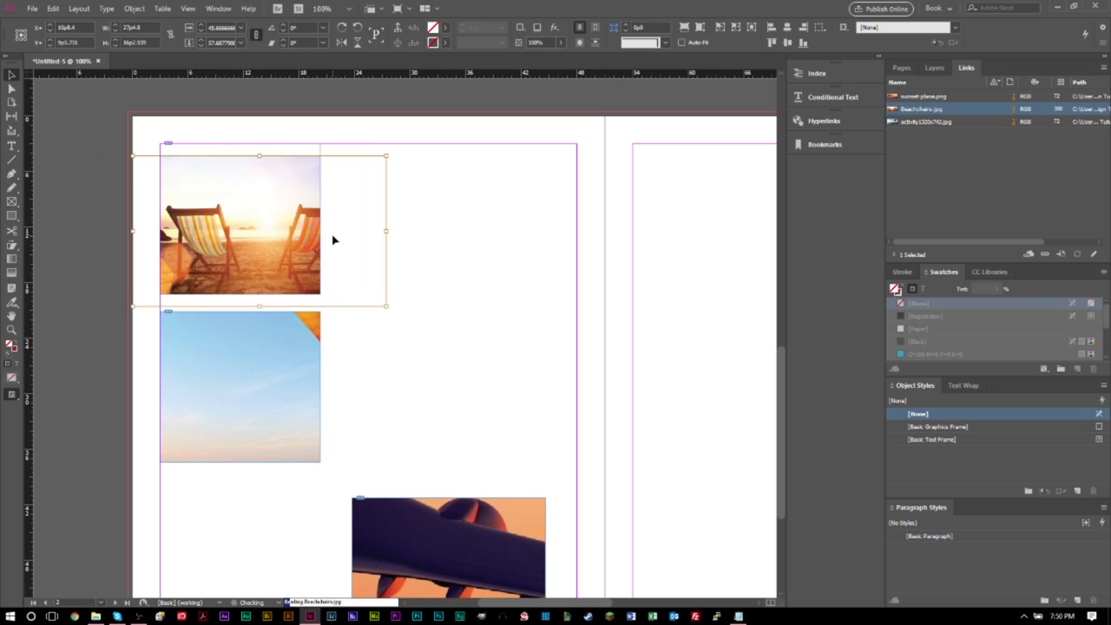
left_click_drag(255, 225, 271, 230)
left_click_drag(275, 230, 356, 264)
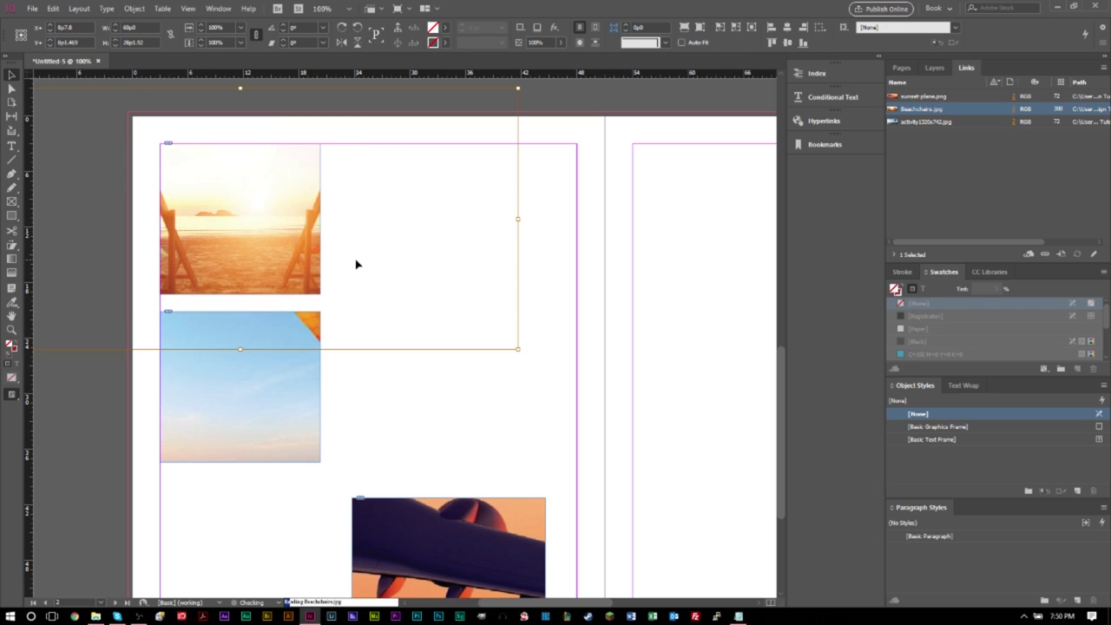
Try filling the upper frame proportionally with the beach chairs image using Fill Frame Proportionally.
left_click(233, 216)
left_click(239, 218)
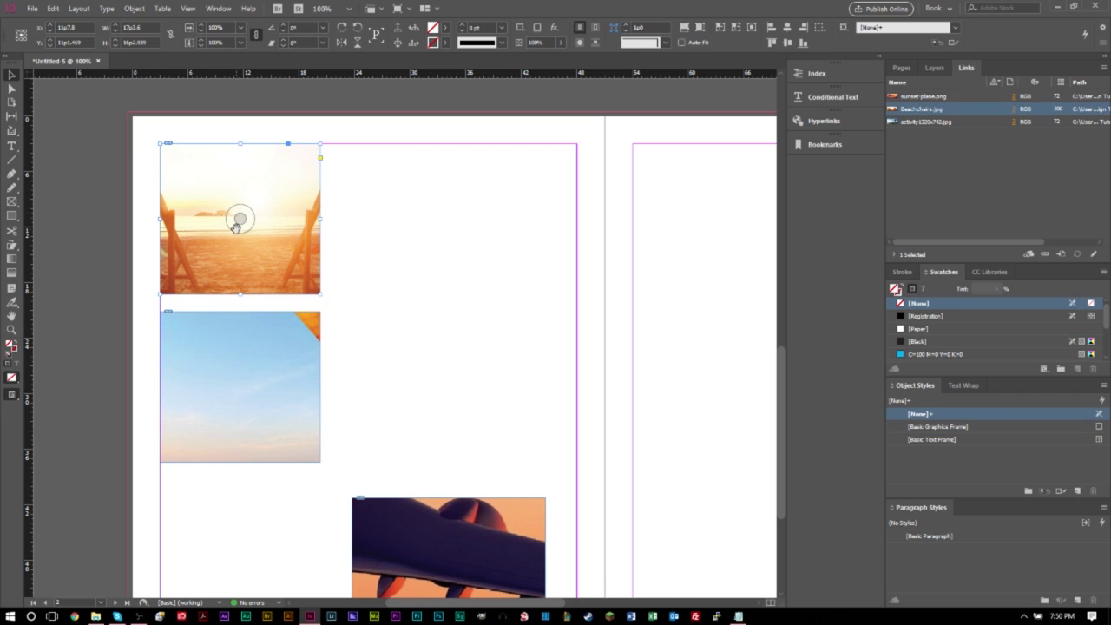
left_click(134, 9)
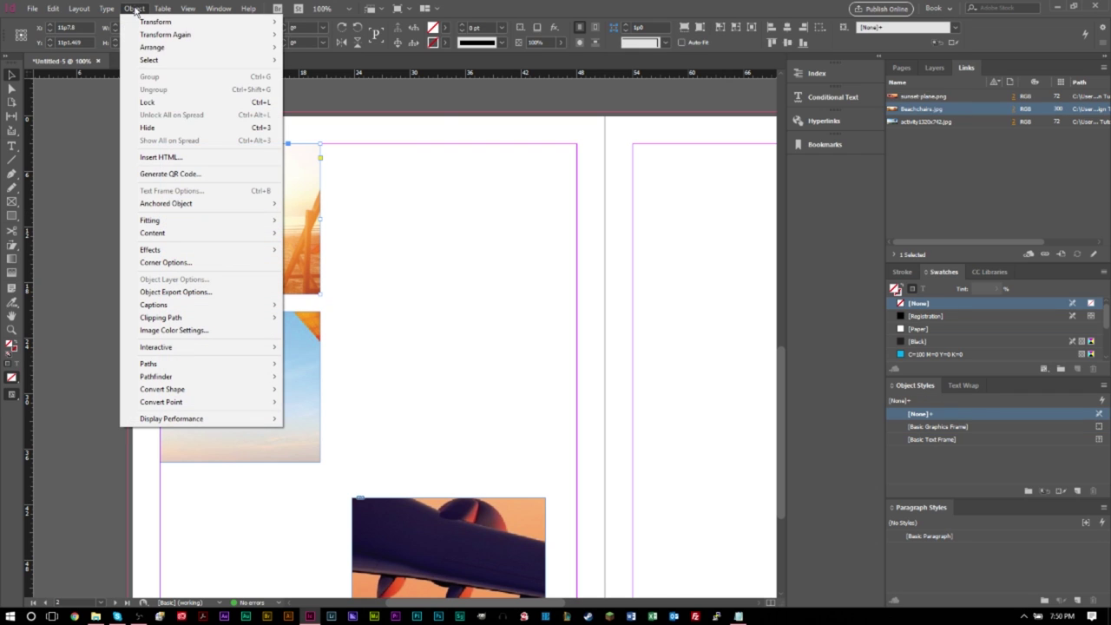
mouse_move(177, 224)
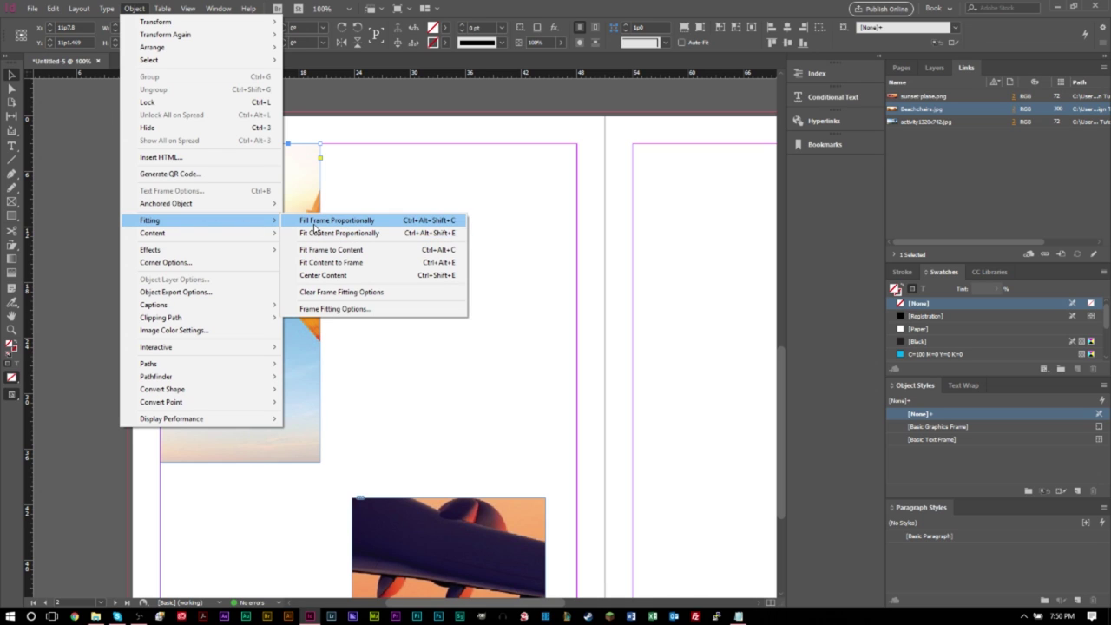
left_click(315, 222)
left_click(360, 241)
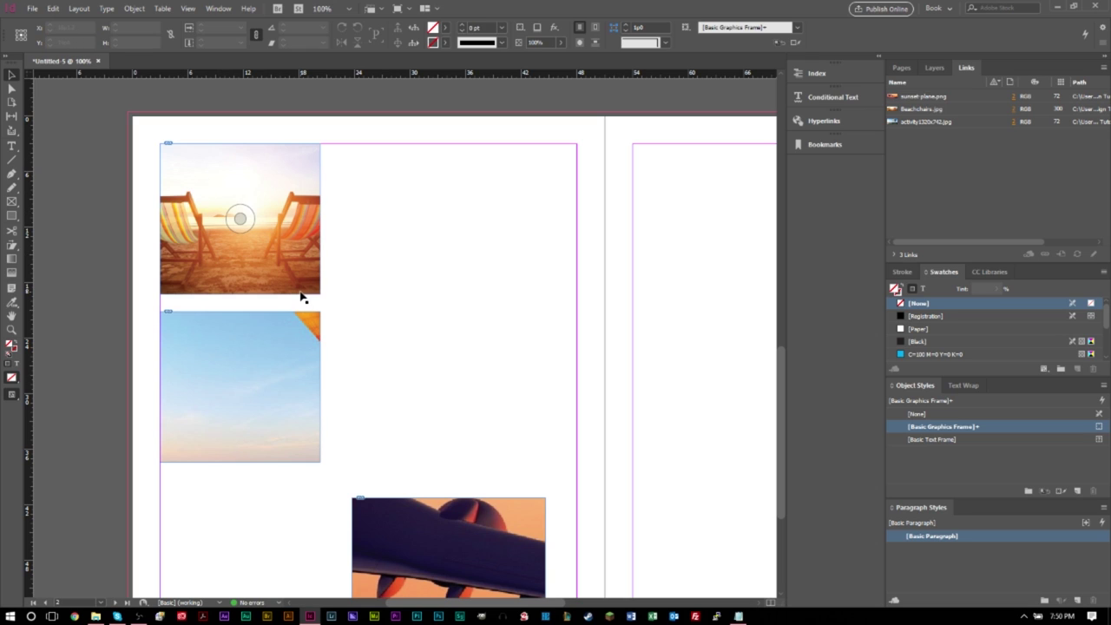
Try Fit Content Proportionally on the beach chairs image in the upper frame, and undo the fitting.
left_click(258, 233)
left_click(134, 9)
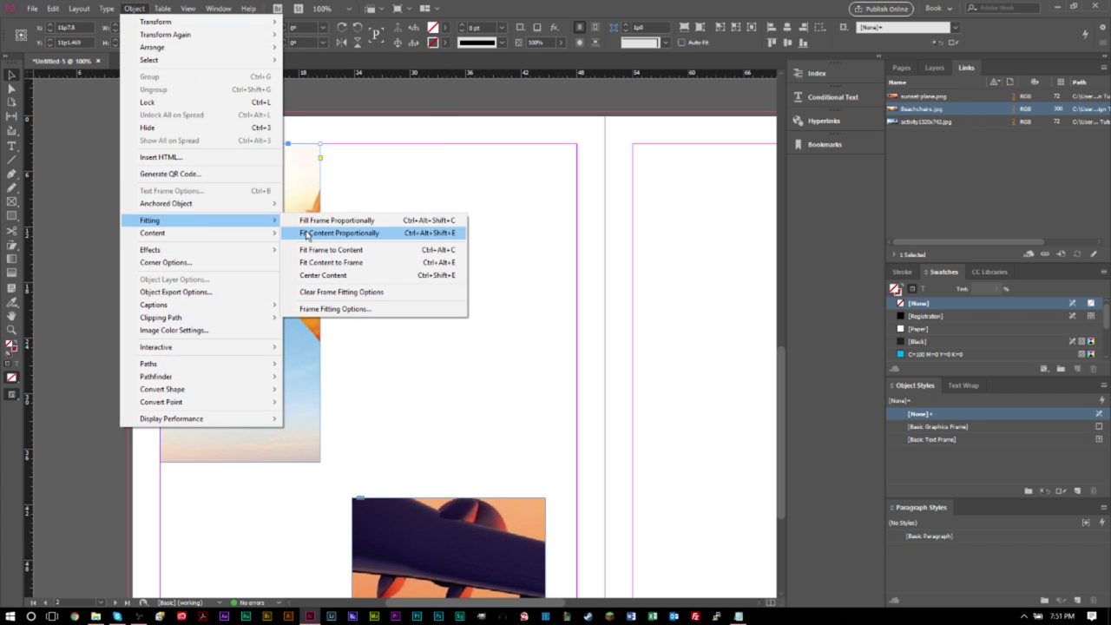
left_click(330, 235)
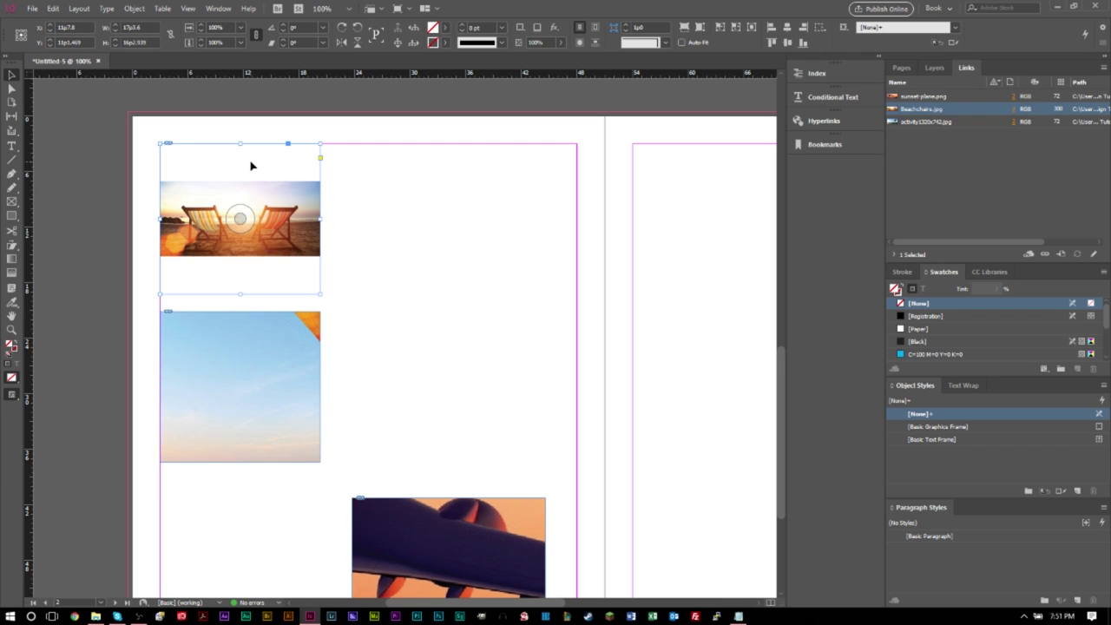
key("ctrl+alt+shift+c")
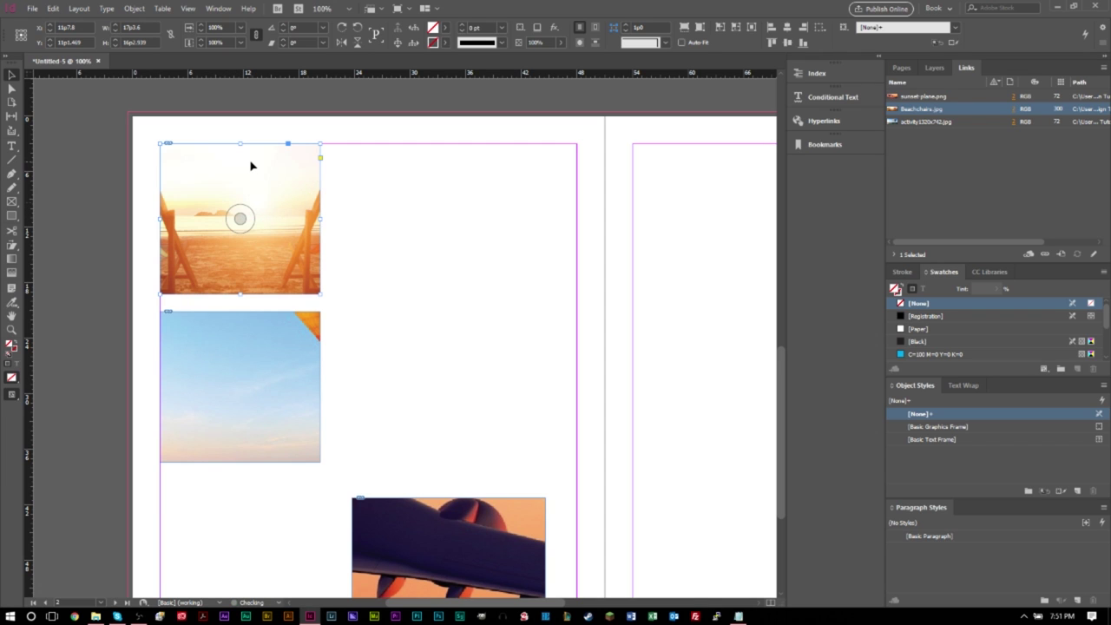
Try scaling the beach chairs image freely to about 44p2 by 21p10 inside its frame, and undo the scaling.
left_click(240, 218)
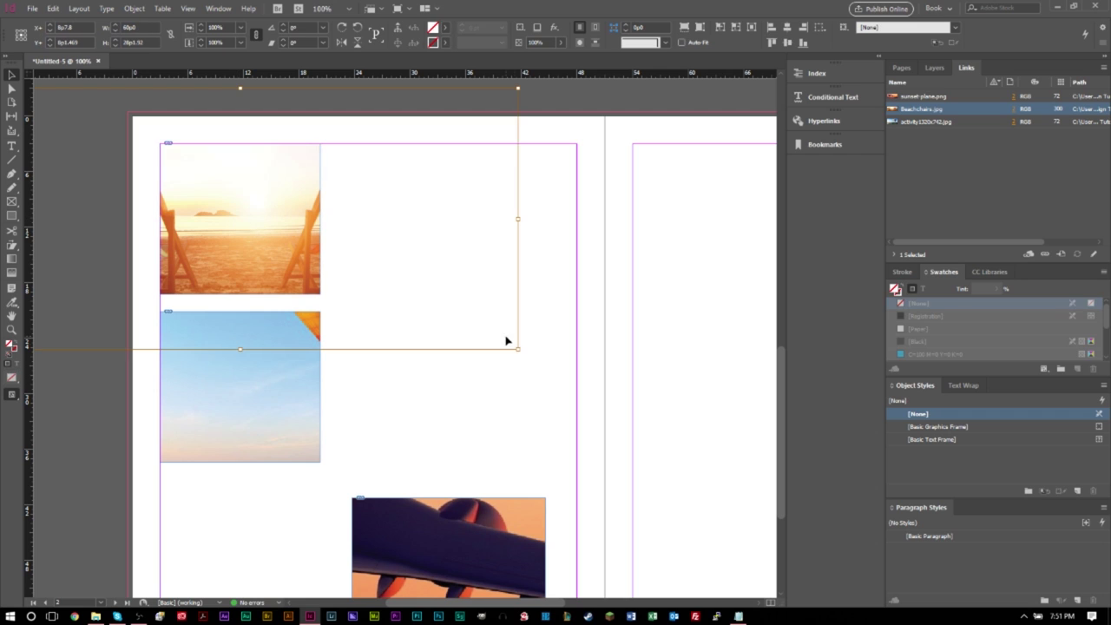
left_click_drag(519, 349, 372, 291)
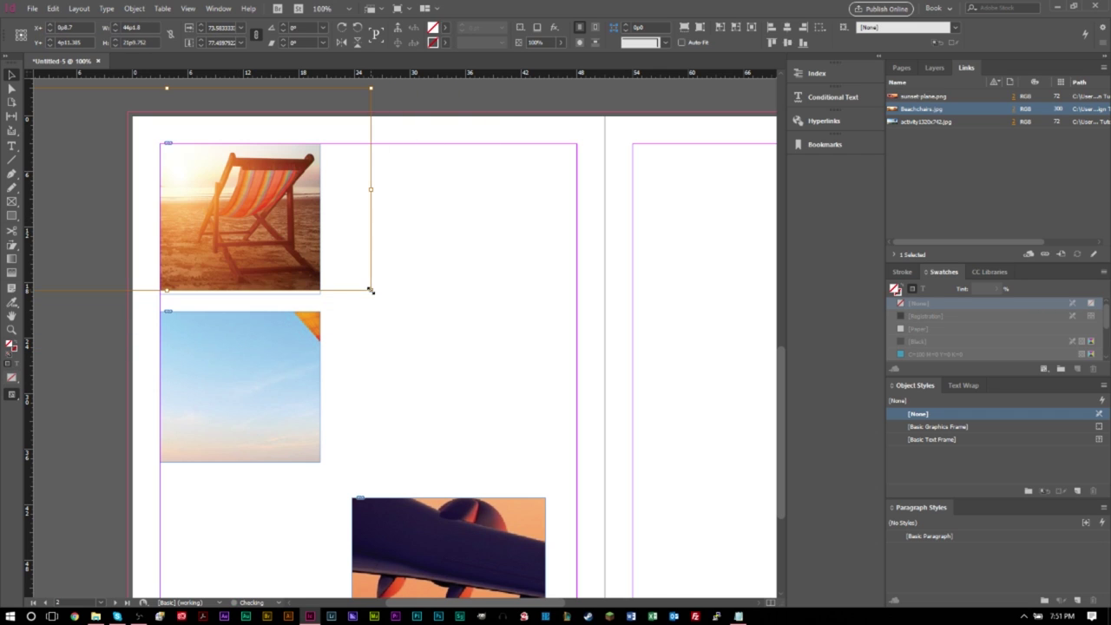
key("ctrl+z")
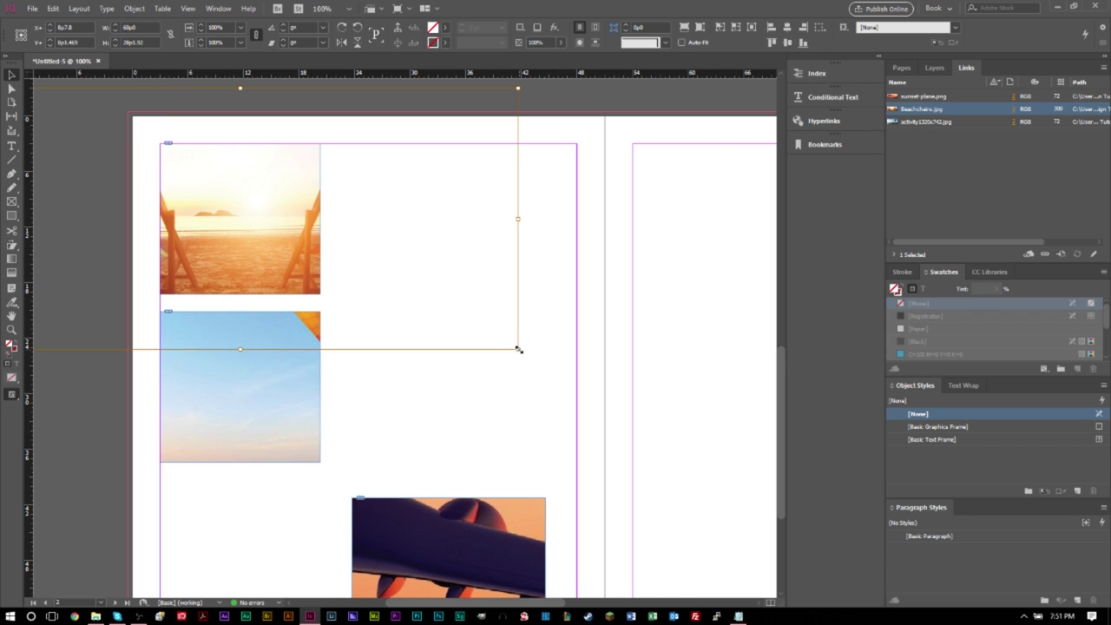
Undo another trial scaling and resize the beach chairs image to about 34p9 by 16p3, positioned to fill its frame.
left_click_drag(518, 350, 272, 236)
key("ctrl+z")
key("ctrl+z")
key("ctrl+z")
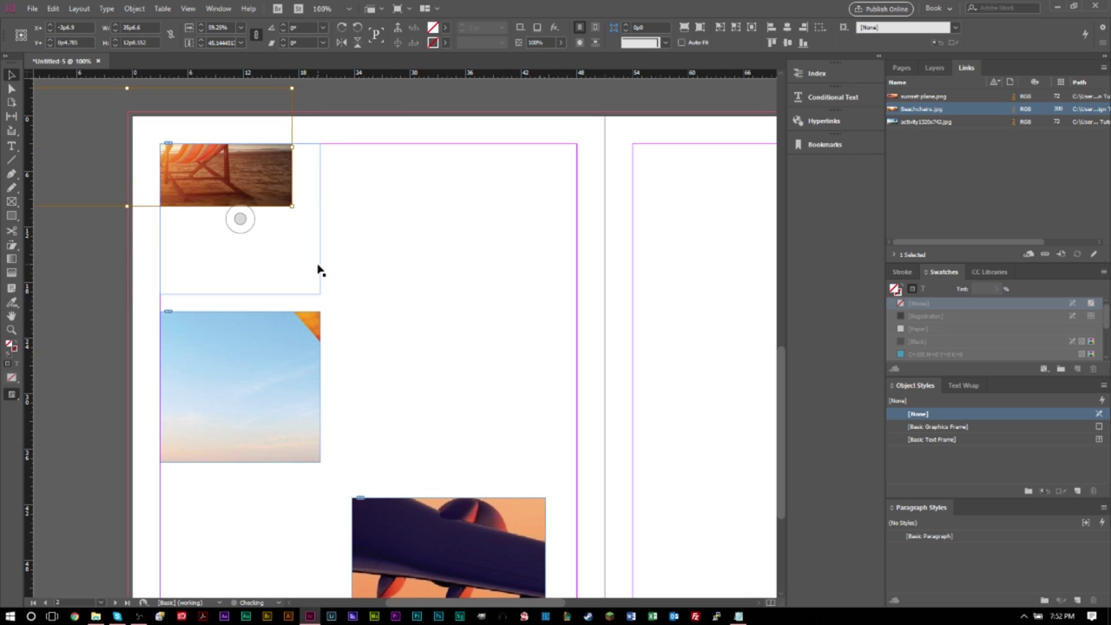
left_click_drag(518, 349, 286, 234)
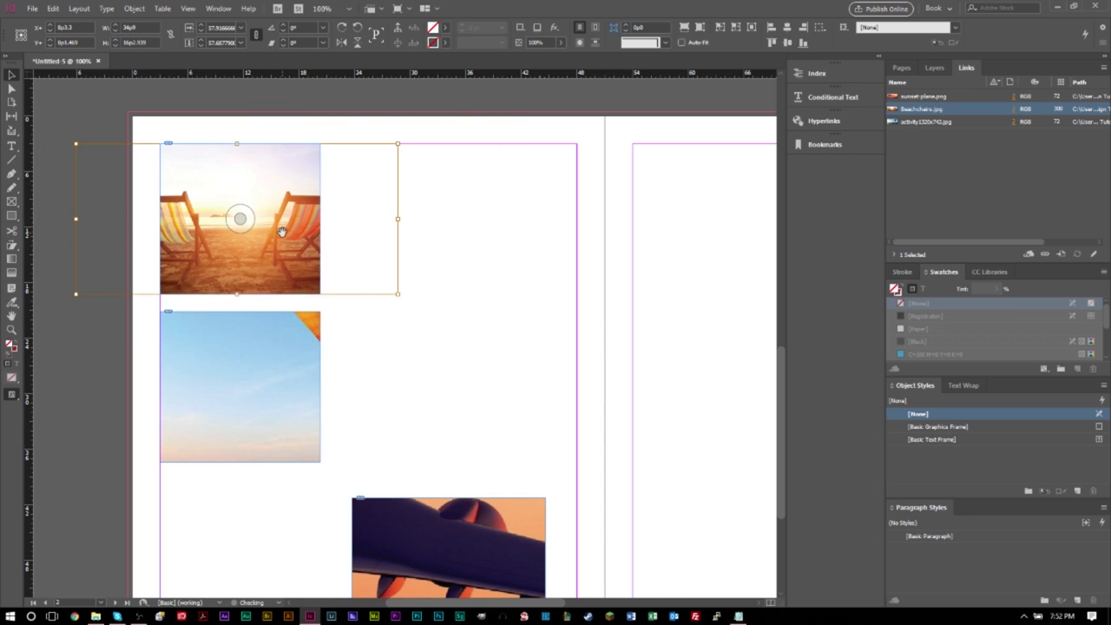
Delete all three image frames from the left page of the spread.
key("ctrl+alt+0")
left_click_drag(408, 478, 137, 195)
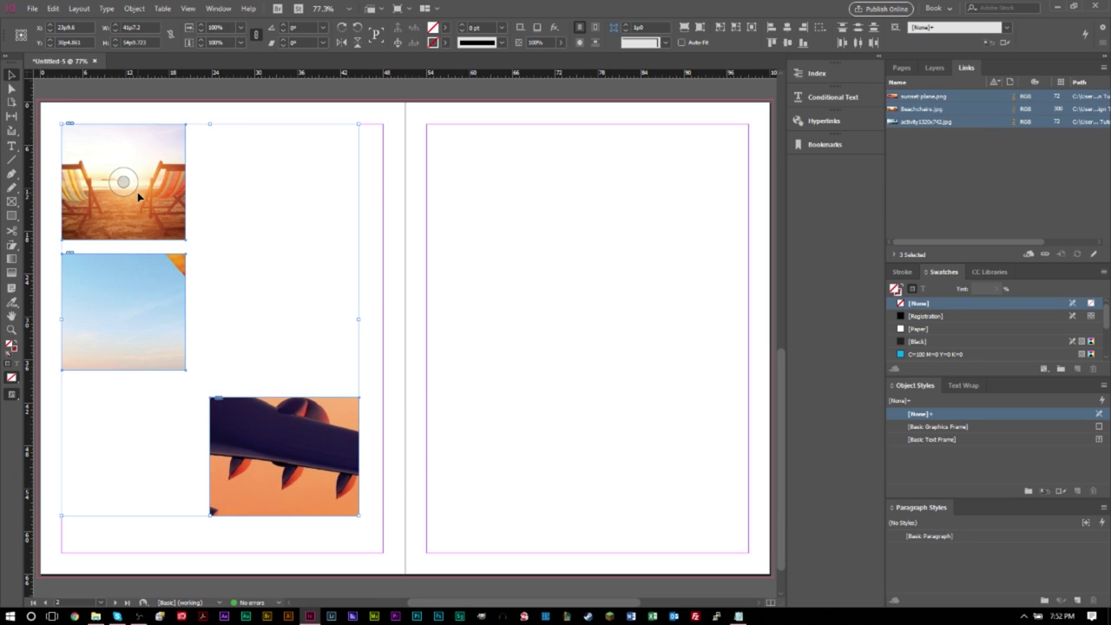
key("Delete")
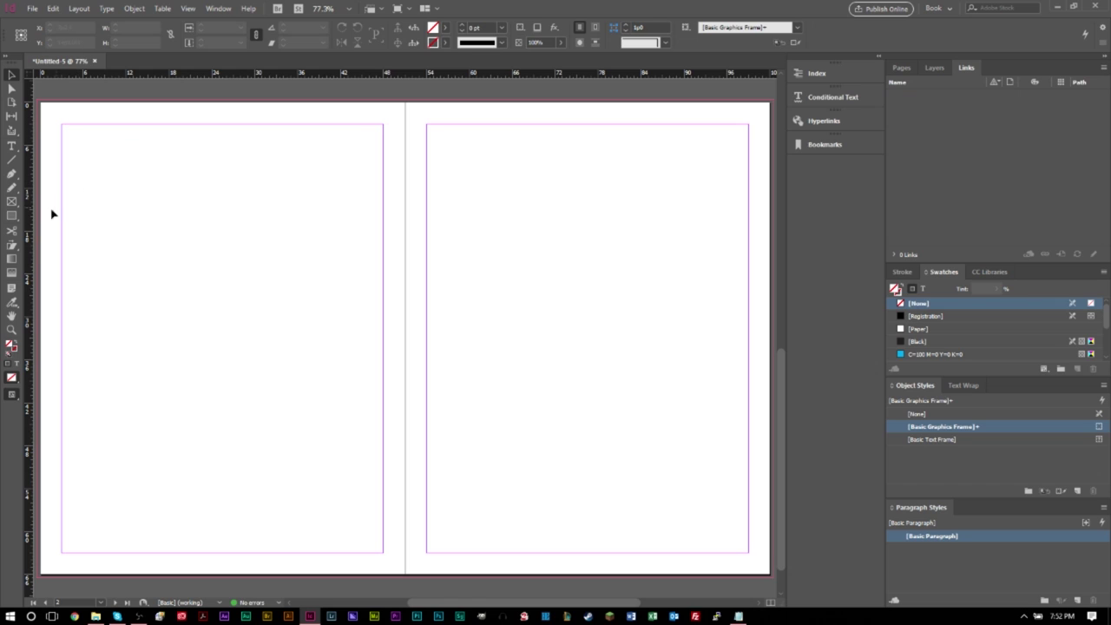
Draw an ellipse about 23p5 wide by 22p1 high in the upper part of the left page with the Ellipse tool.
left_click(10, 218)
left_click(10, 219)
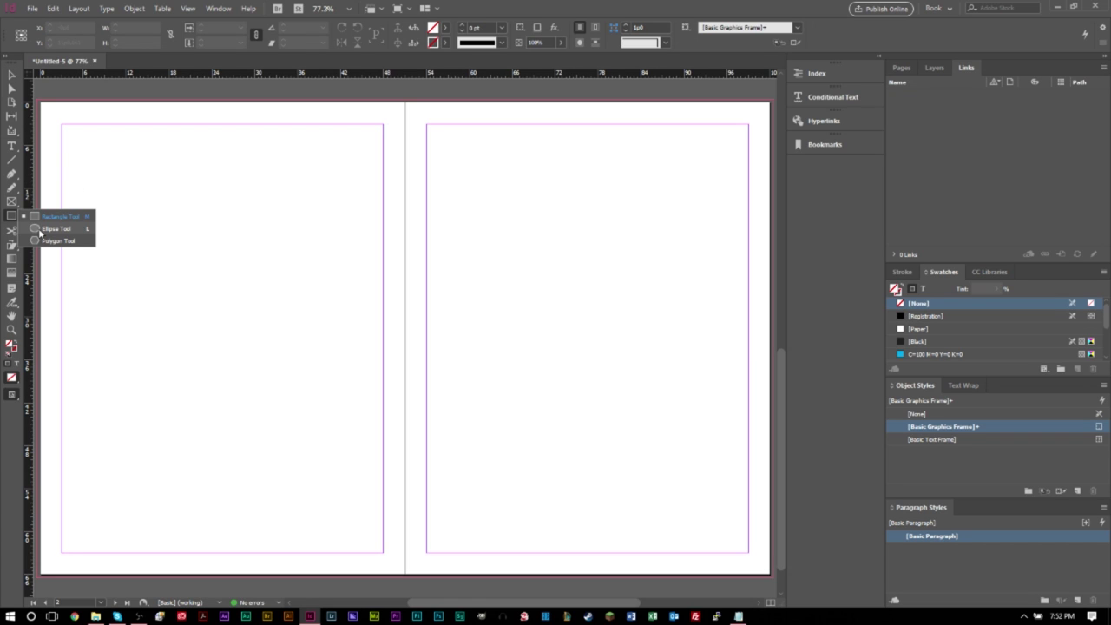
left_click(39, 229)
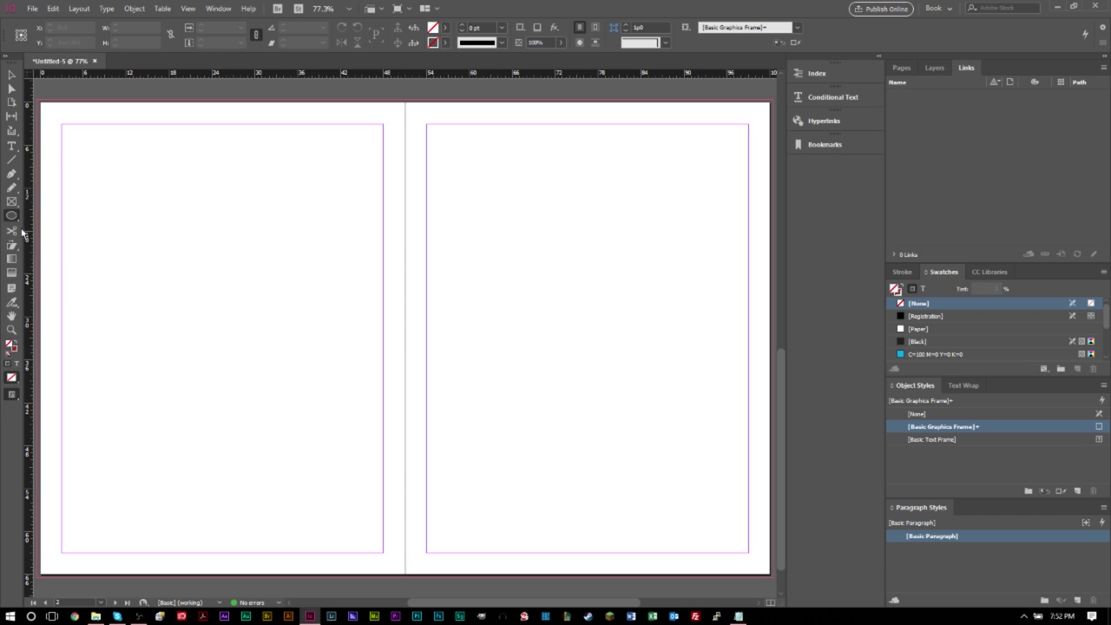
left_click_drag(112, 167, 279, 324)
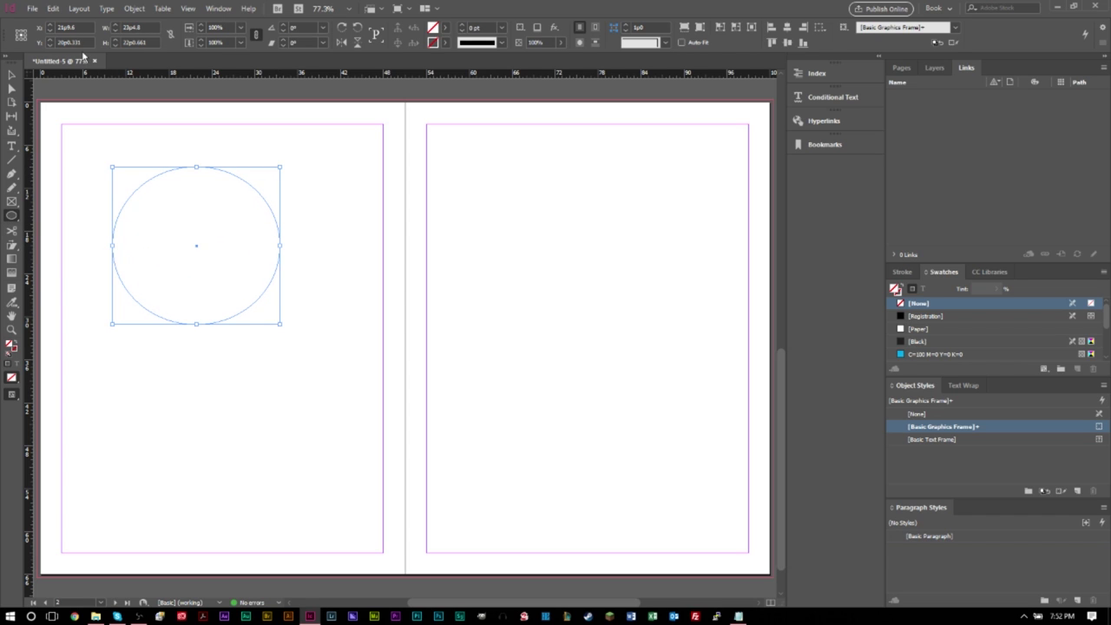
left_click(8, 75)
left_click(71, 190)
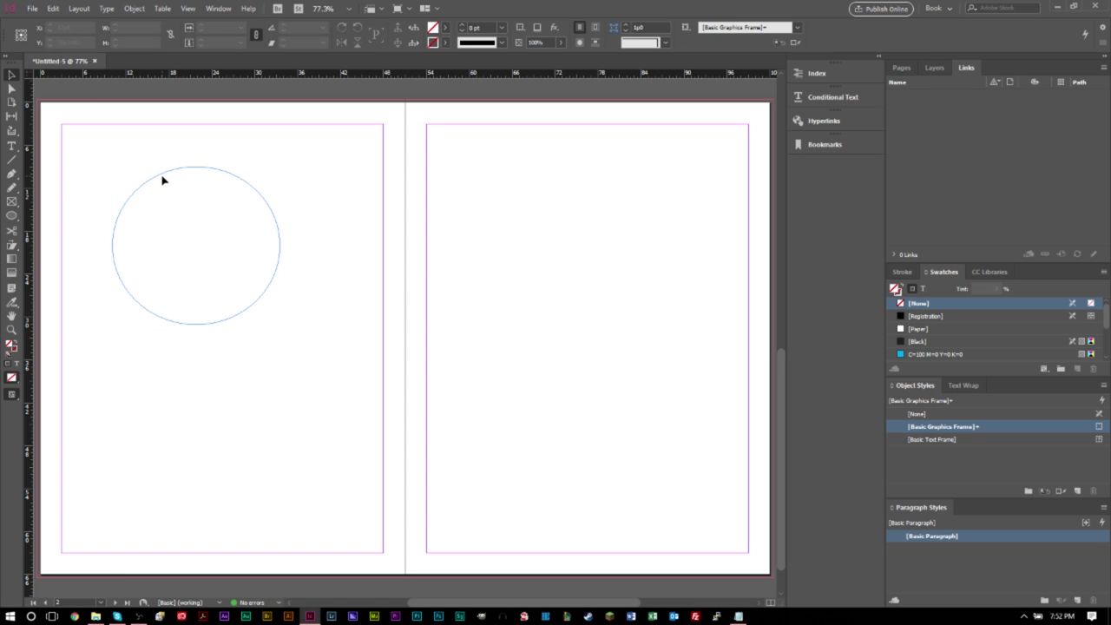
Place activity1320x742.jpg into the ellipse with Replace Selected Item enabled.
left_click(196, 168)
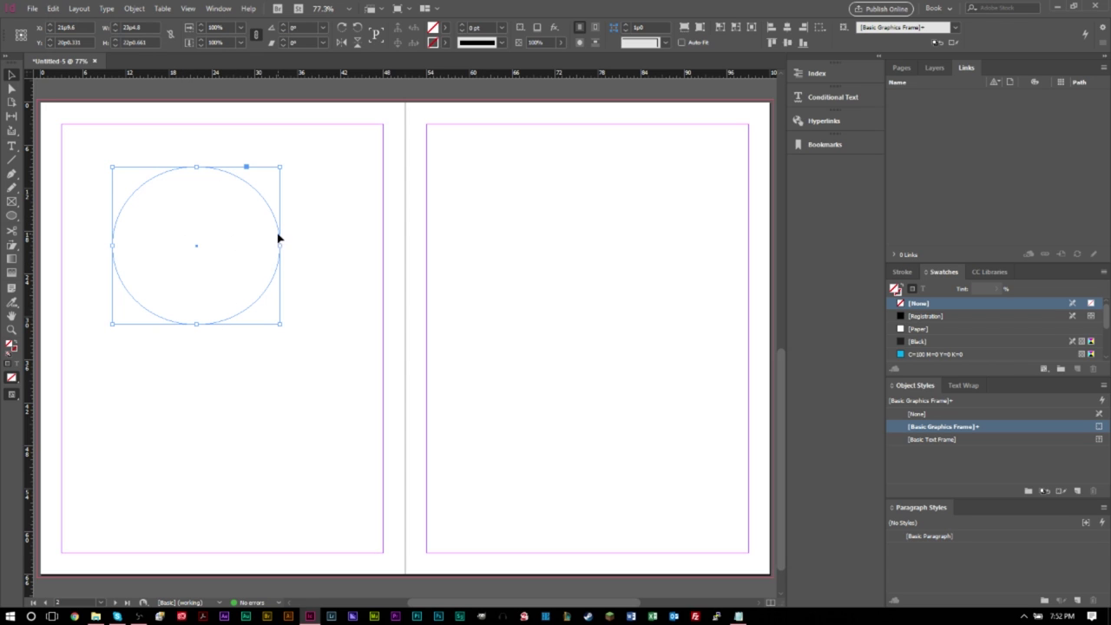
left_click(33, 8)
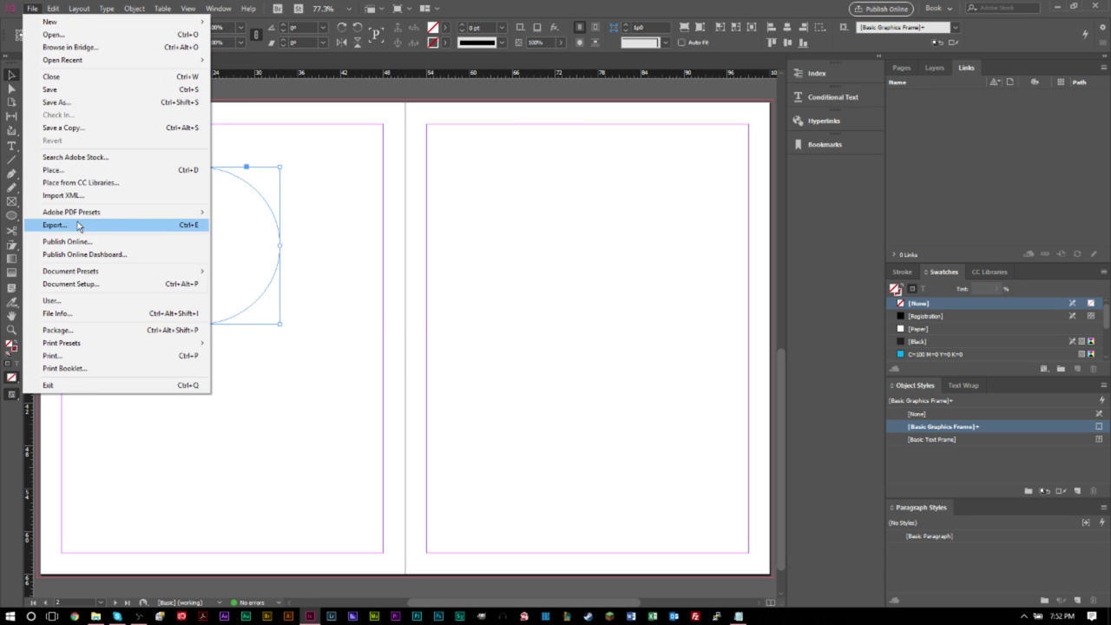
left_click(79, 172)
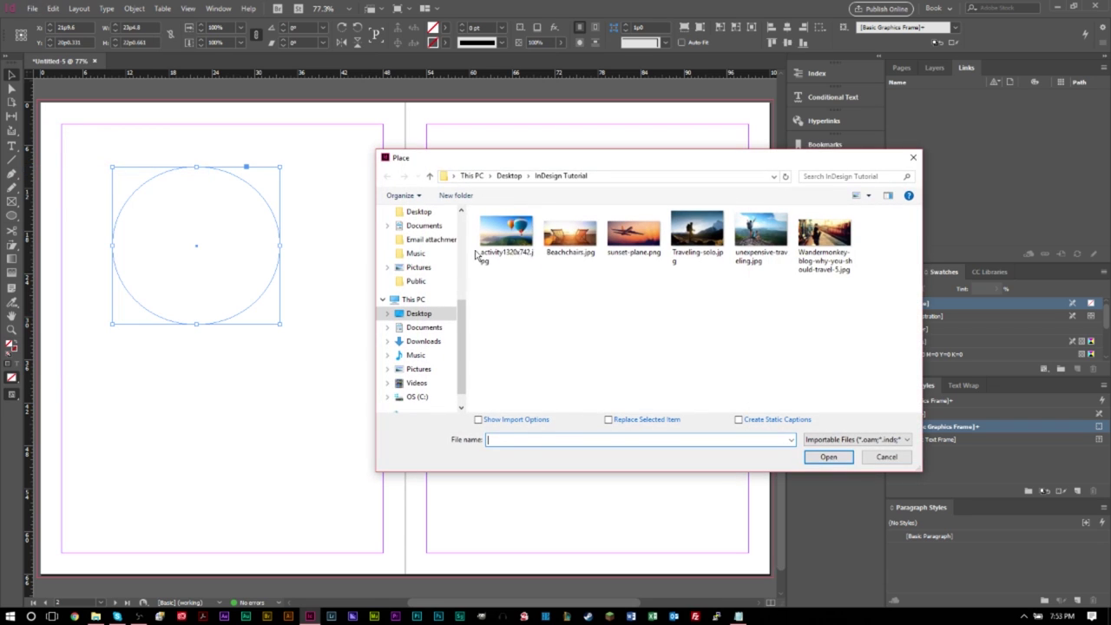
left_click(487, 247)
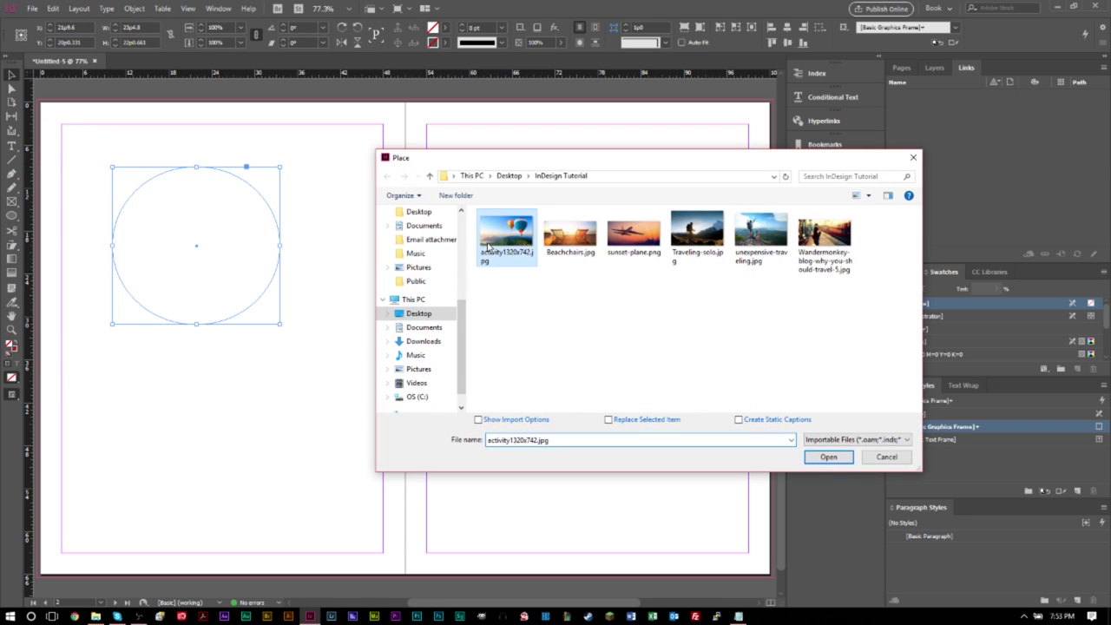
left_click(608, 420)
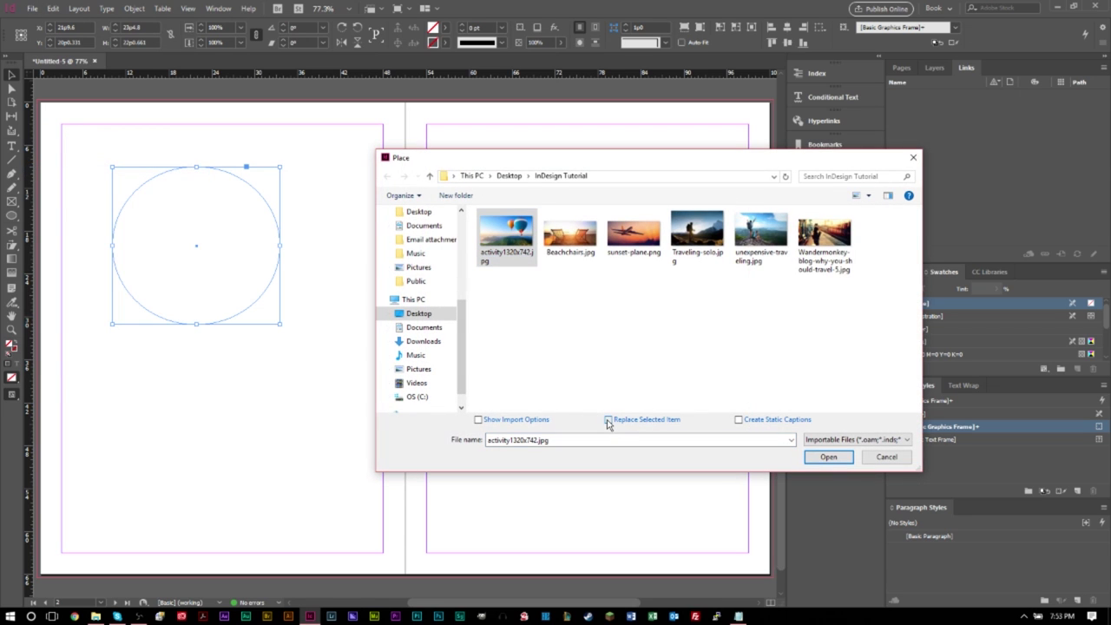
left_click(828, 457)
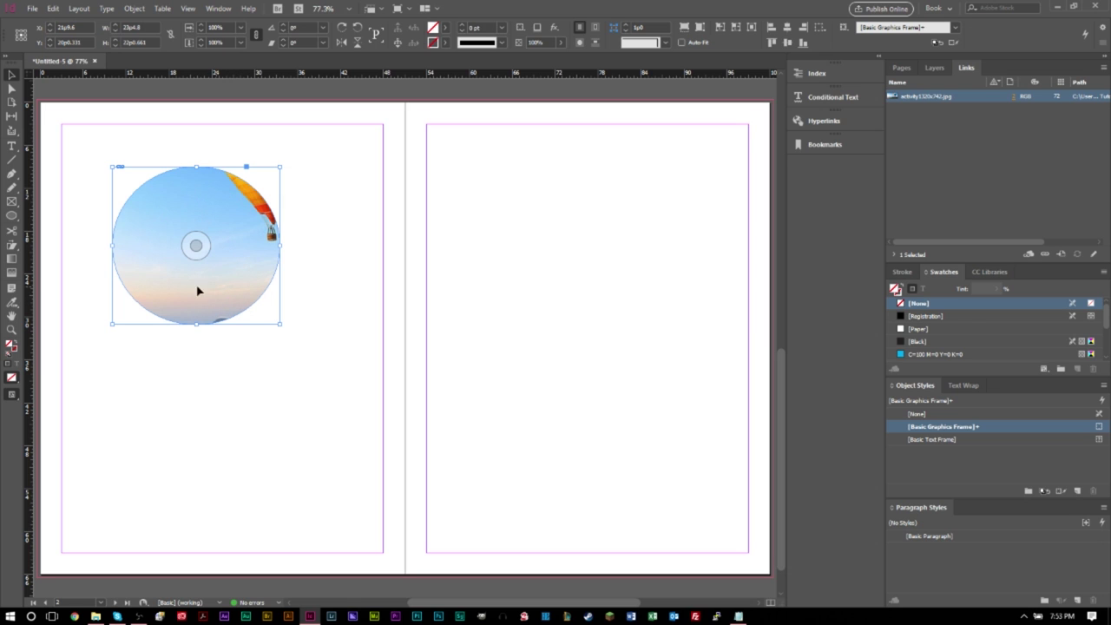
Replace the image in the ellipse with sunset-plane.png.
left_click(32, 7)
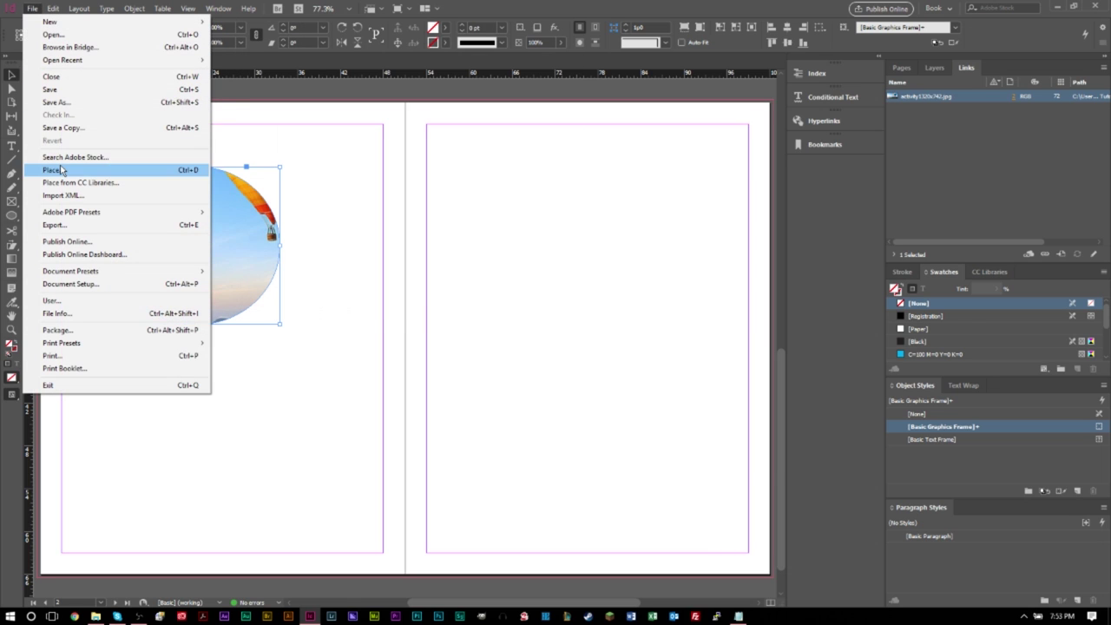
left_click(60, 170)
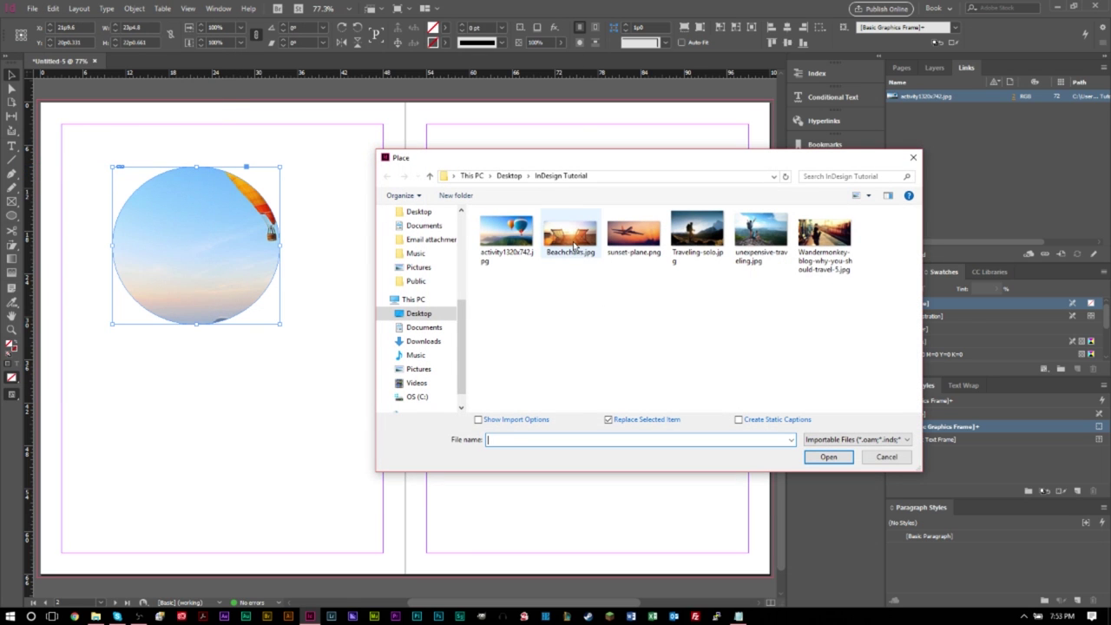
left_click(643, 239)
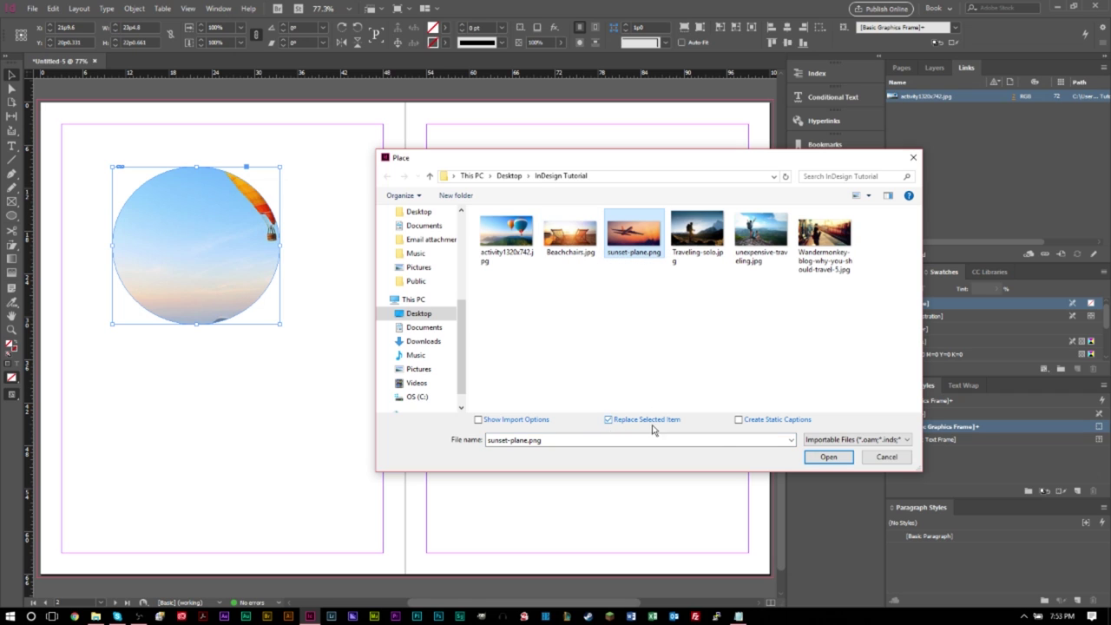
left_click(827, 457)
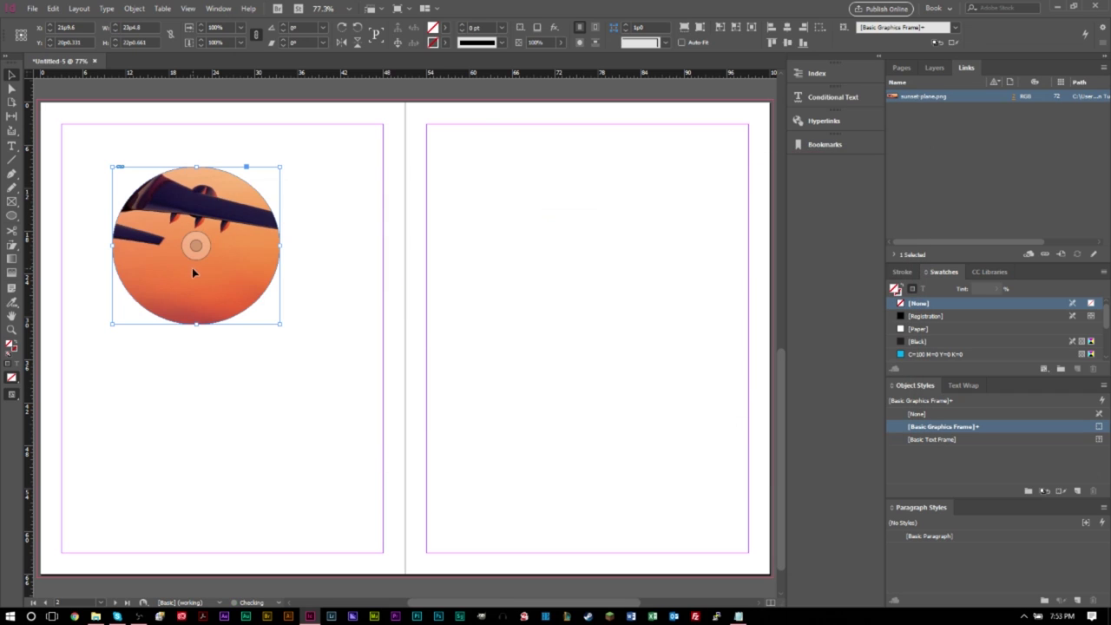
Fill the elliptical frame proportionally with the sunset plane image.
left_click(132, 12)
mouse_move(274, 233)
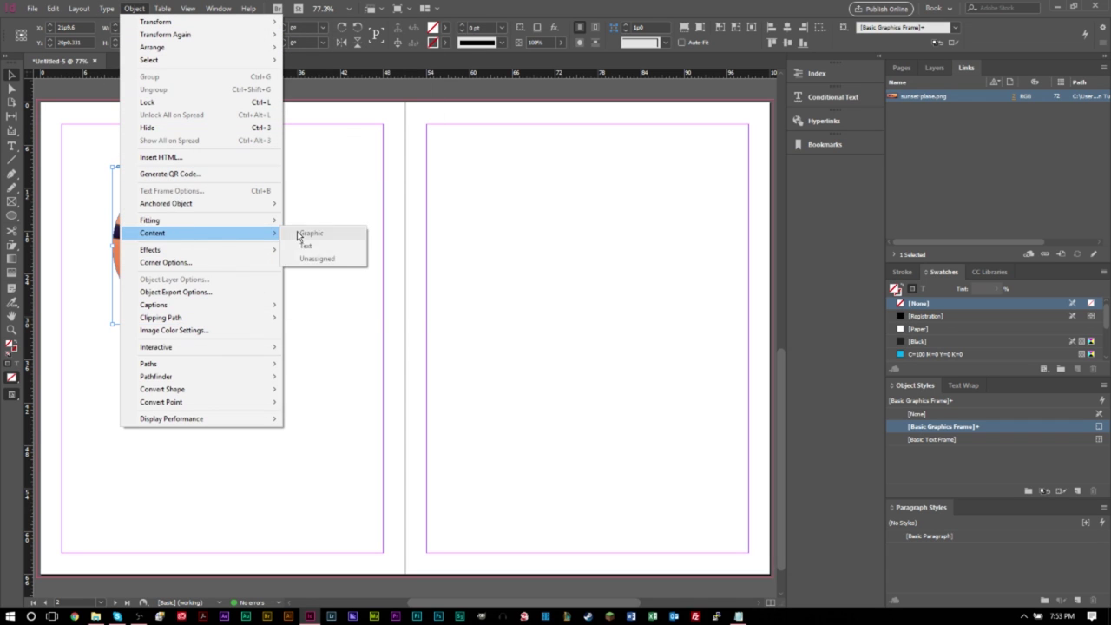
left_click(303, 220)
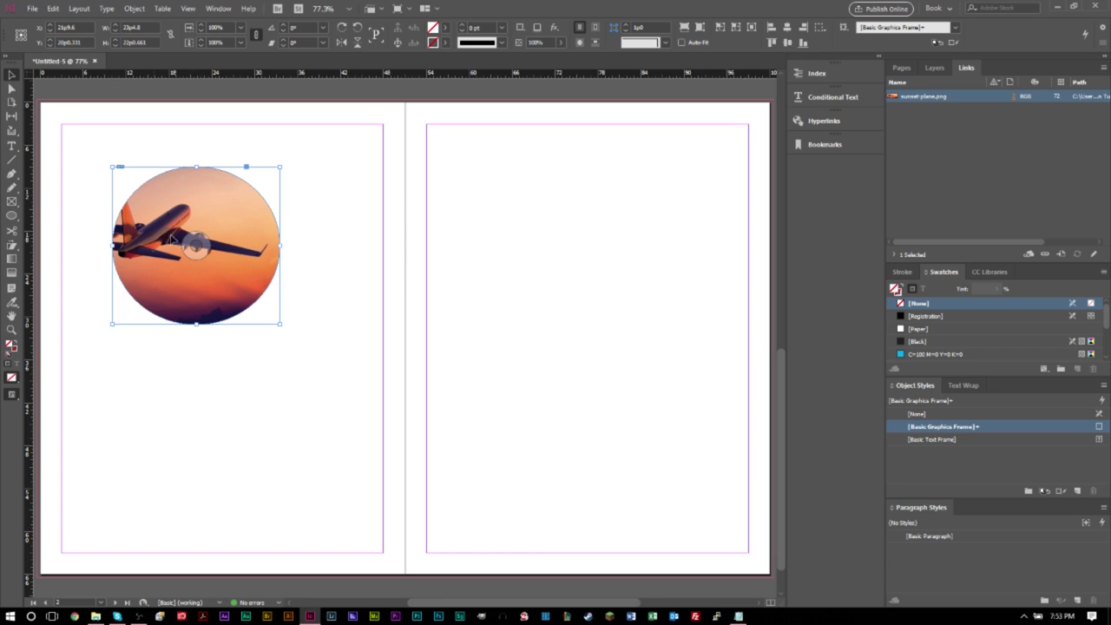
Try scaling the plane image down inside the elliptical frame, and undo the scaling.
left_click(194, 245)
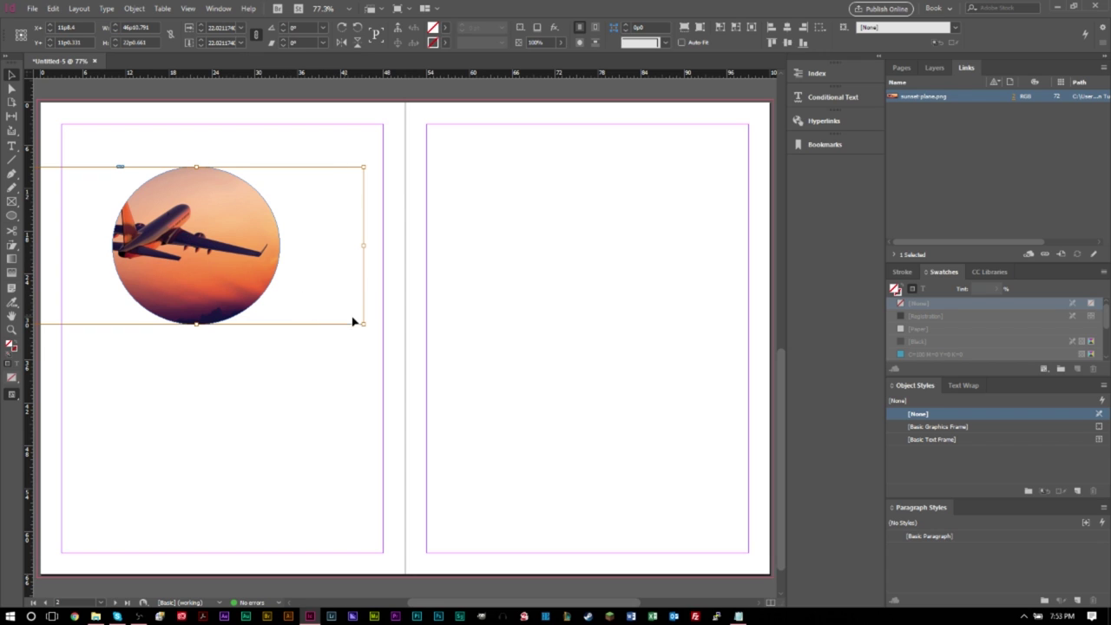
left_click_drag(367, 326, 287, 287)
key("ctrl+z")
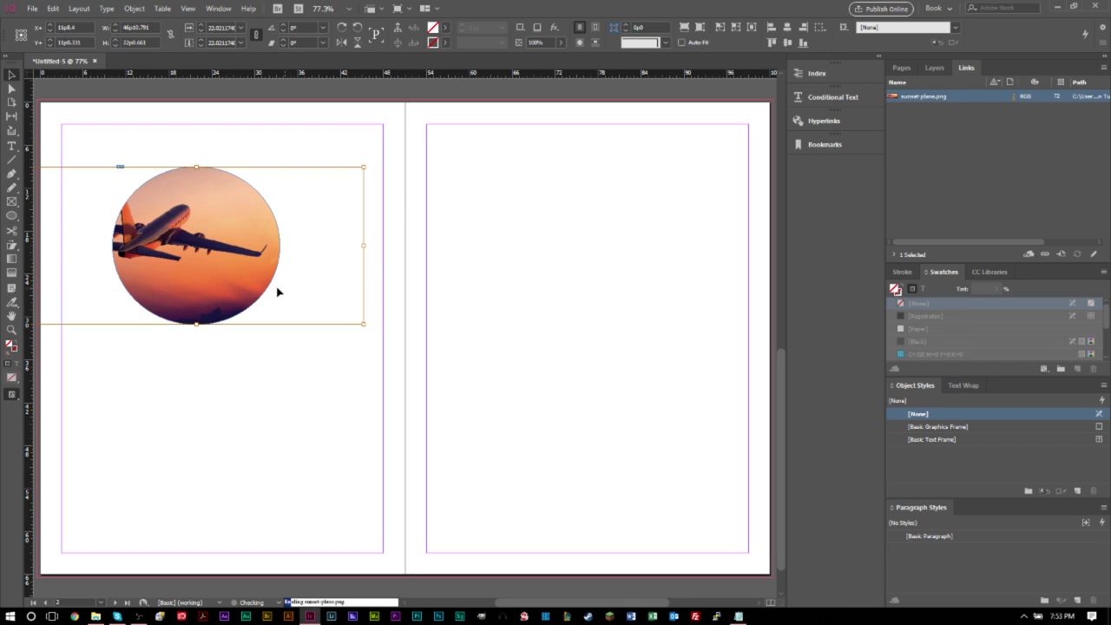
Nudge the plane image about 6 picas to the right within the ellipse to centre the plane, and deselect it.
mouse_move(190, 250)
left_mouse_down()
mouse_move(263, 251)
mouse_move(189, 249)
left_mouse_up()
key("Right")
key("Right")
key("Right")
key("Right")
key("Right")
key("Right")
key("Right")
key("Right")
key("Right")
key("Right")
key("Right")
key("Right")
key("Right")
key("Right")
key("Right")
key("Right")
key("Right")
key("Right")
key("Right")
key("Right")
key("Right")
key("Right")
key("Right")
key("Right")
key("Right")
key("Right")
key("Right")
left_click(75, 148)
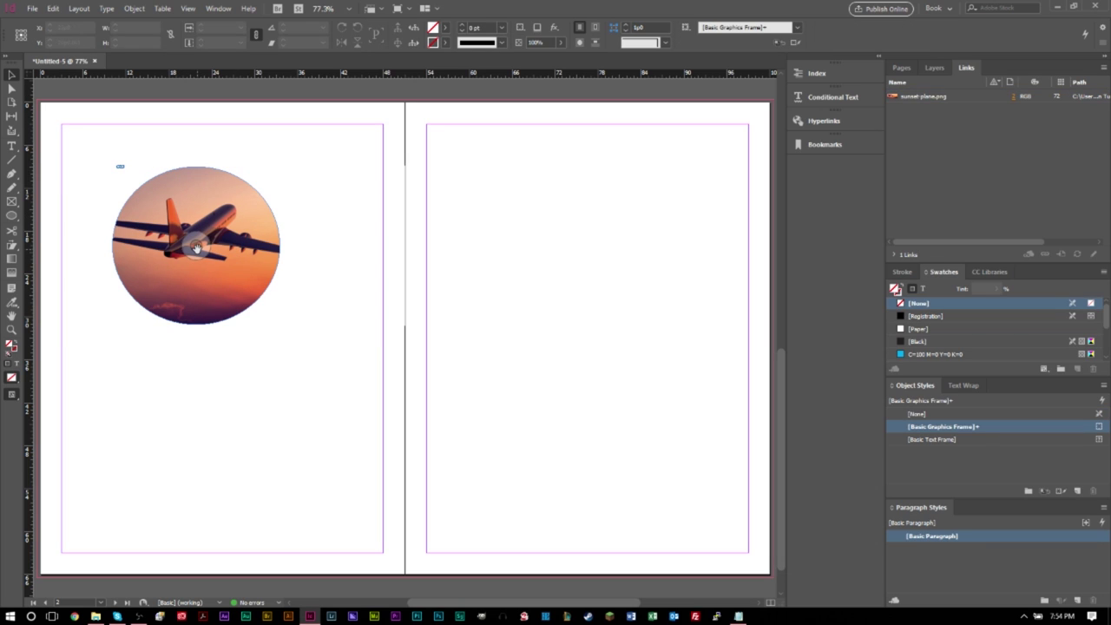
Try shifting the plane image to the left inside the elliptical frame, and undo the shift.
left_click(256, 217)
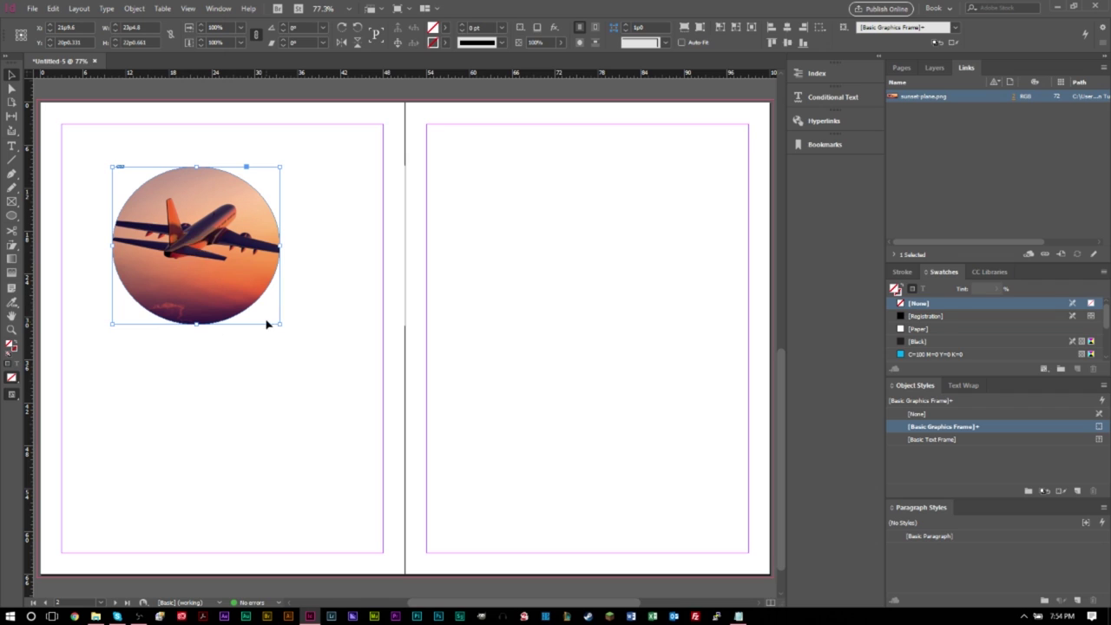
left_click(193, 245)
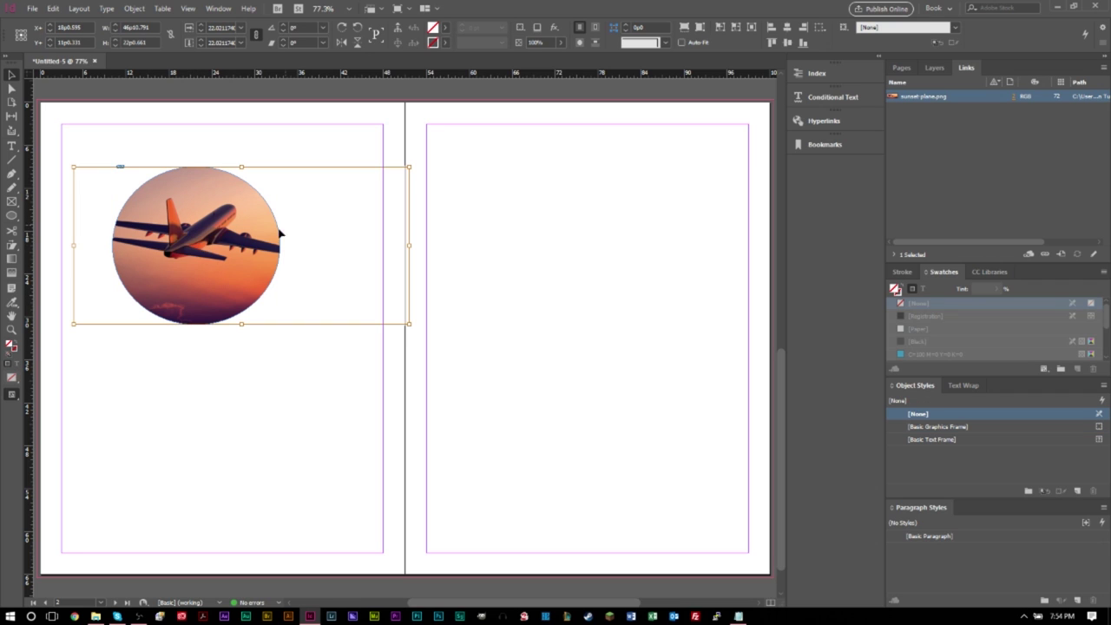
left_click_drag(246, 247, 205, 246)
key("ctrl+z")
Move the elliptical frame with its image around the left page to about X 18p7, Y 20p9, and deselect it.
left_click(241, 405)
left_click(256, 291)
left_click_drag(256, 291, 376, 394)
left_click_drag(354, 338, 212, 240)
left_click(330, 302)
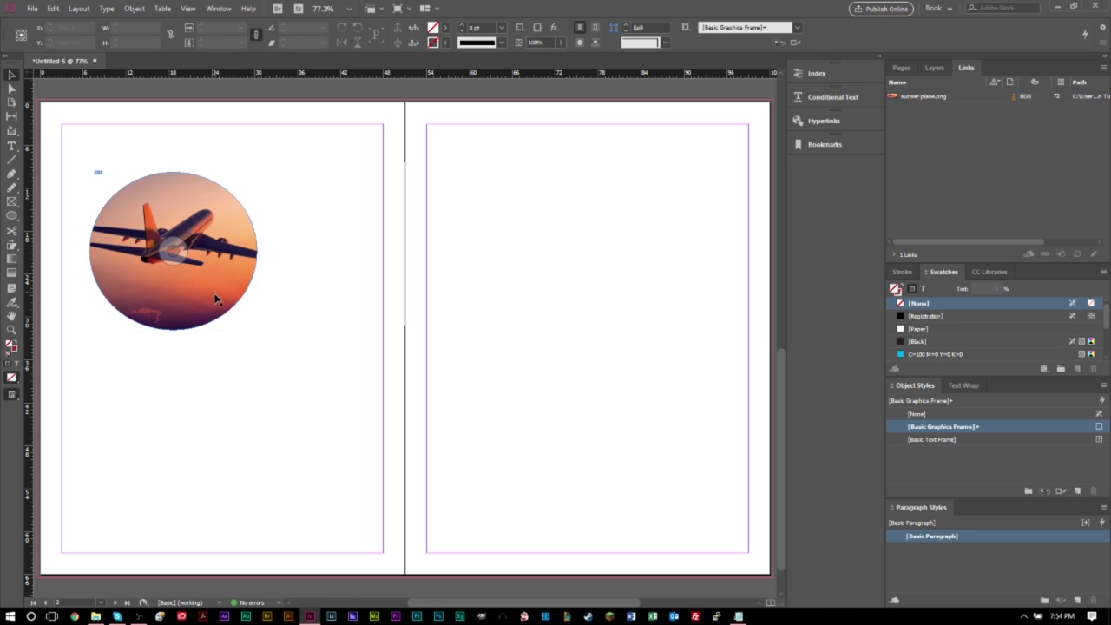
Try moving only the plane image down and right within the ellipse, undo the move and deselect.
left_click(127, 301)
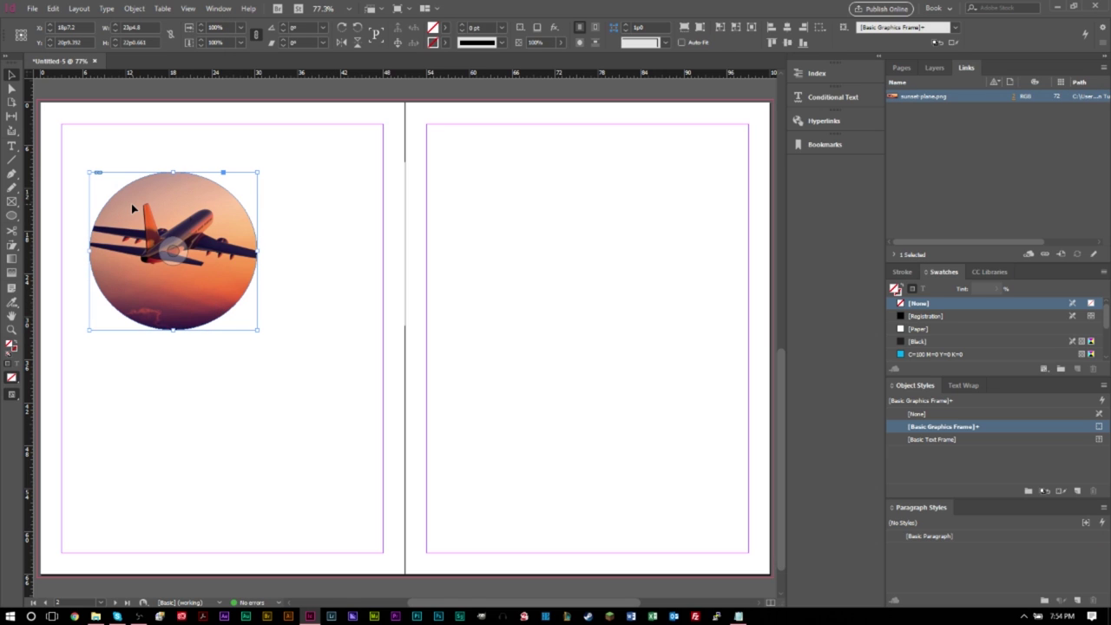
left_click(171, 252)
left_click_drag(171, 252, 272, 323)
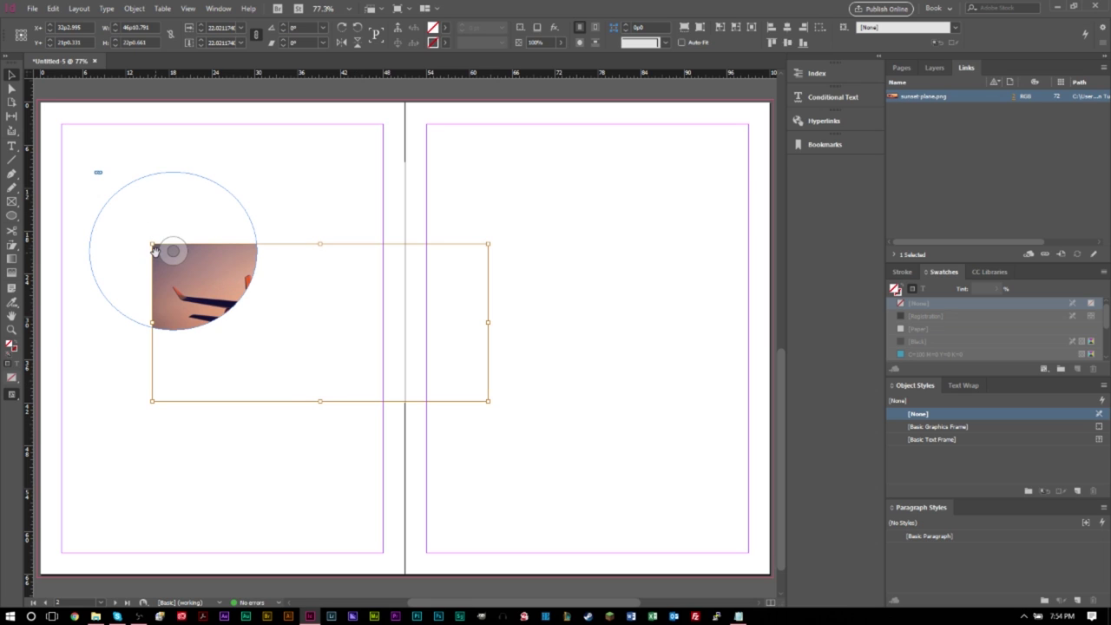
key("ctrl+z")
left_click(175, 393)
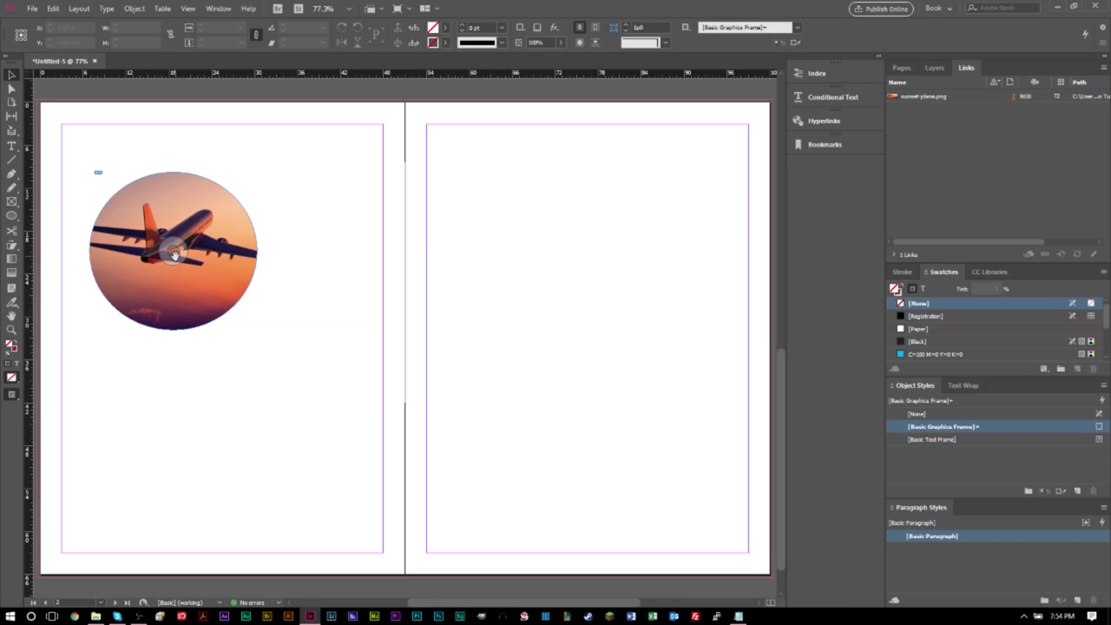
Try moving the whole elliptical frame together with its image to the right, and undo the move.
left_click(190, 314)
left_click_drag(187, 317, 315, 351)
key("ctrl+z")
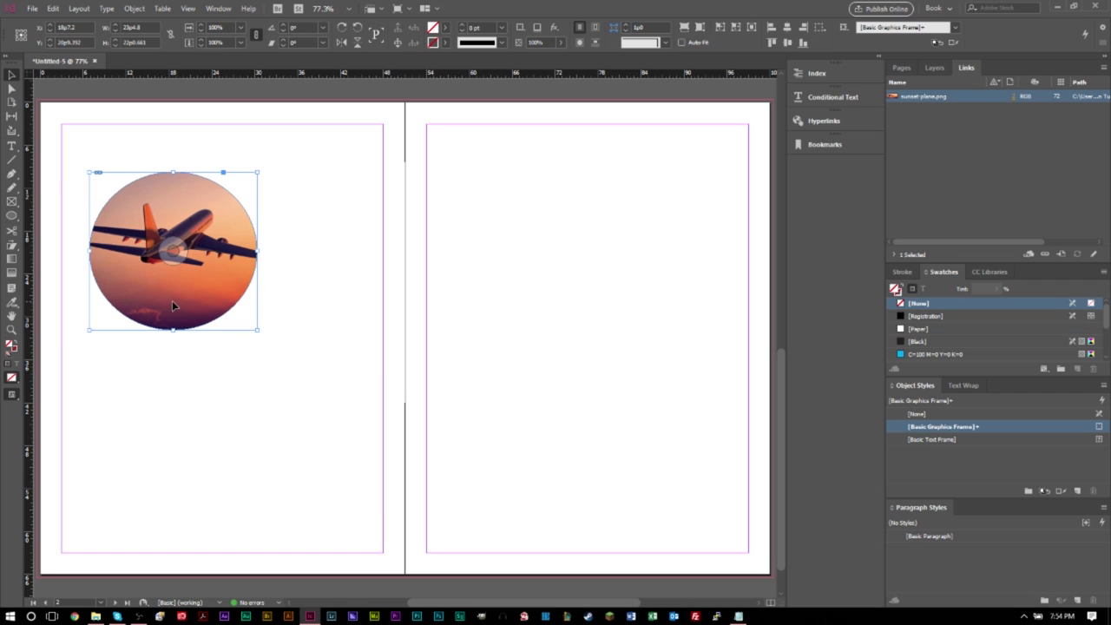
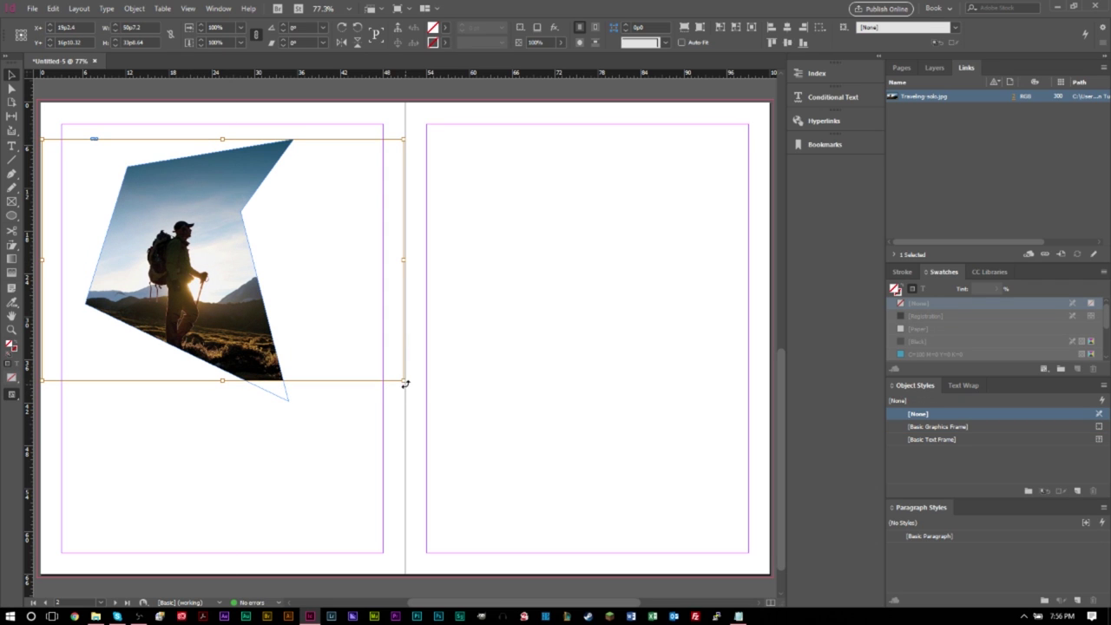
Enlarge the hiker image to about 108.5% so it fills the polygonal frame, and deselect it.
left_click_drag(402, 379, 426, 406)
left_click(609, 324)
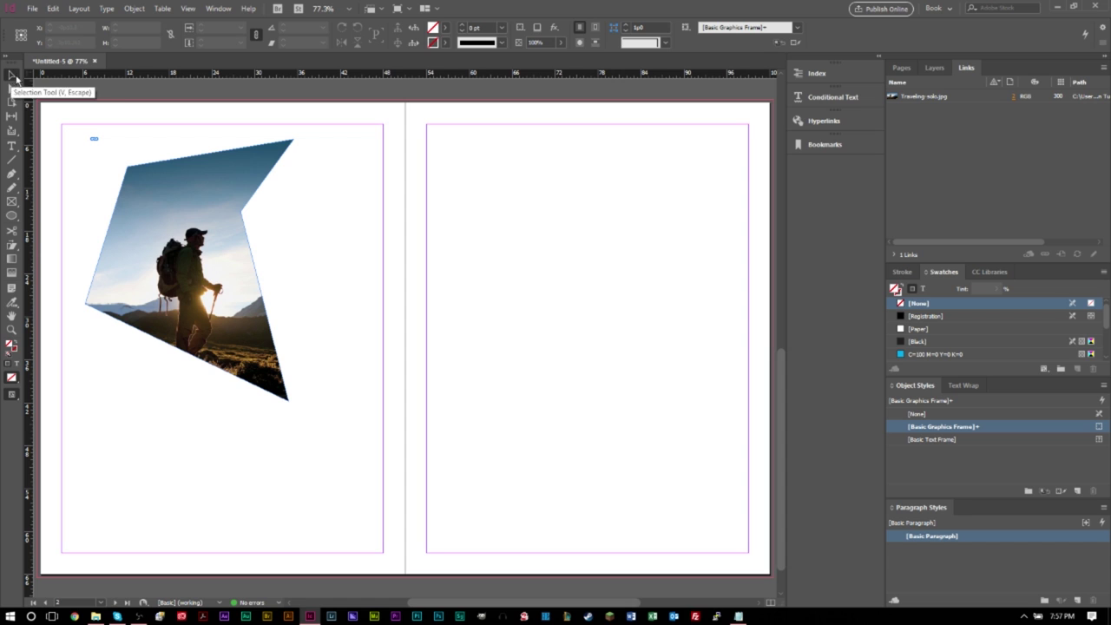
Try moving the polygonal hiker frame to the right on the page, and undo the move.
left_click(159, 240)
left_click_drag(142, 214, 252, 237)
key("ctrl+z")
Select the hiker image inside its frame with the Direct Selection tool, return to the Selection tool and deselect.
key("a")
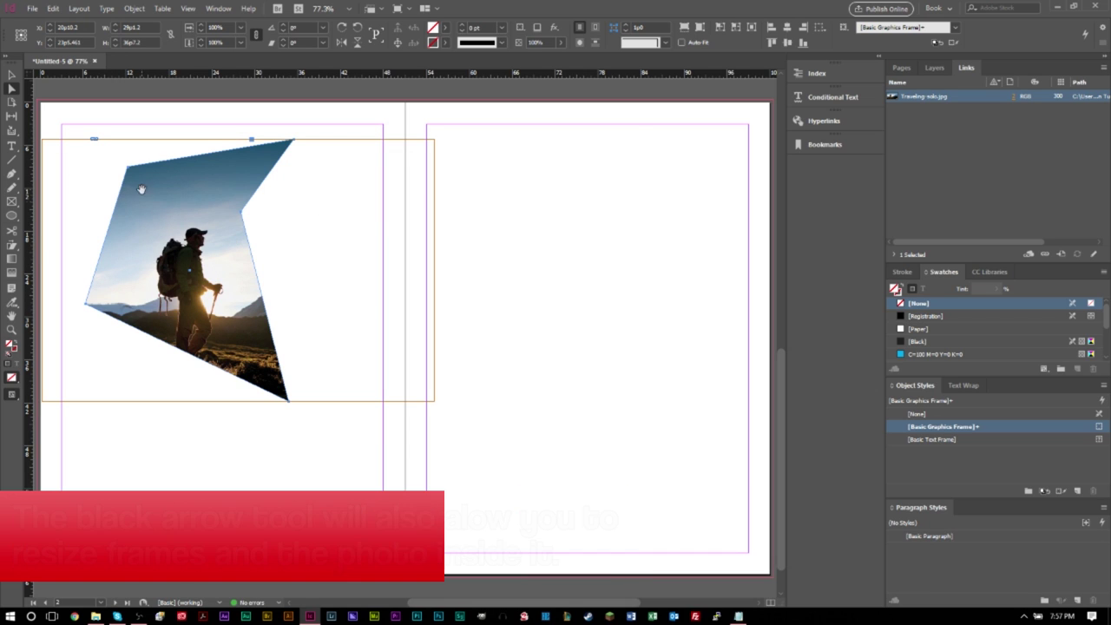
left_click(232, 177)
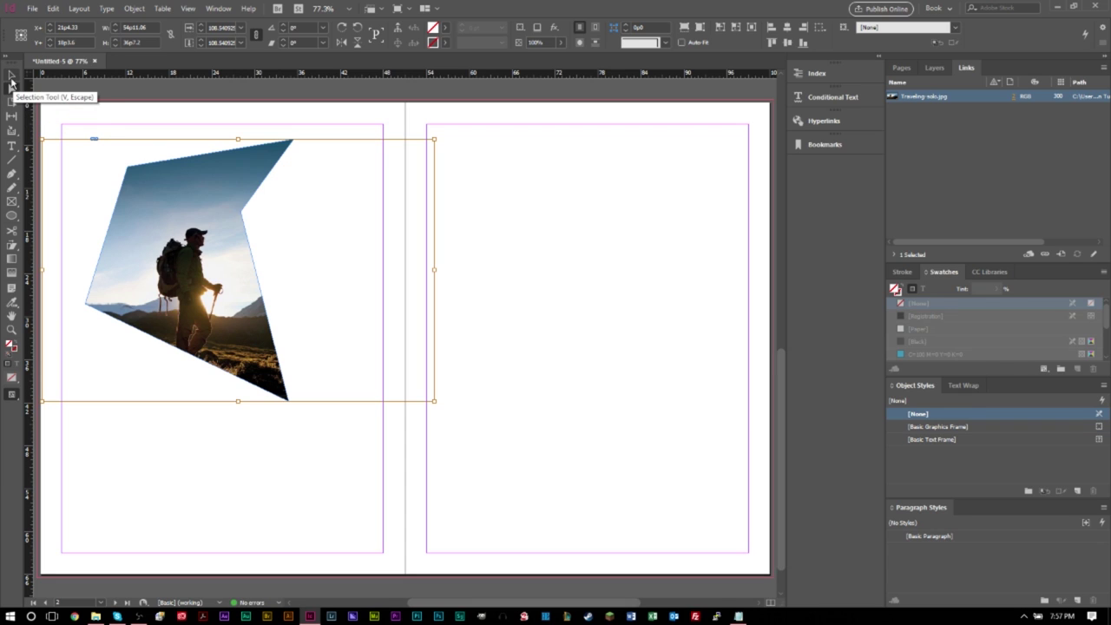
left_click(11, 75)
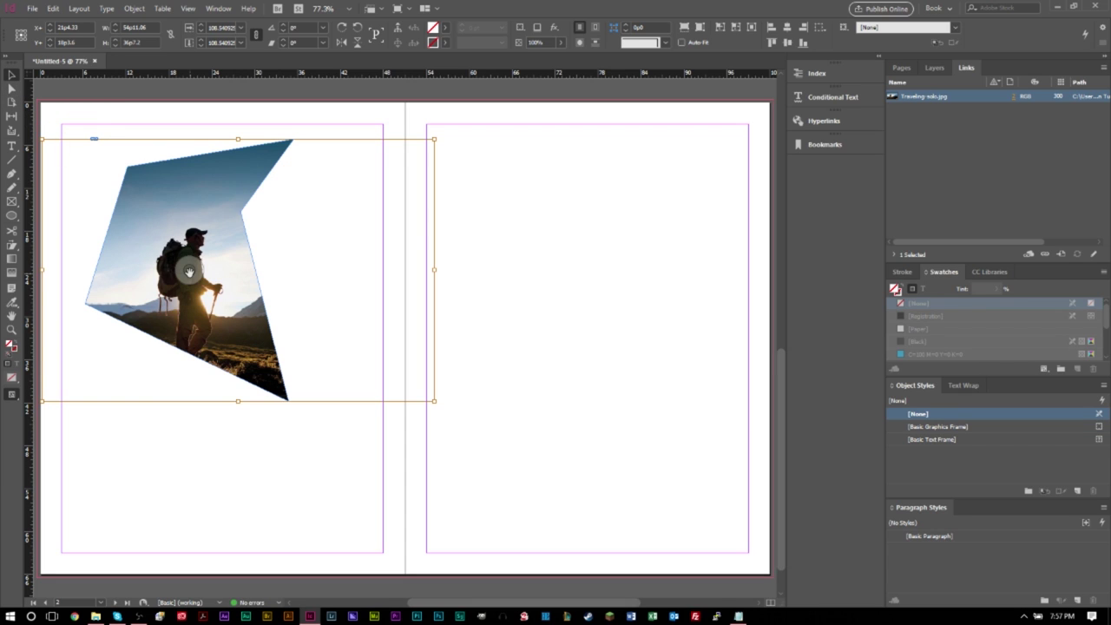
key("ctrl+shift+a")
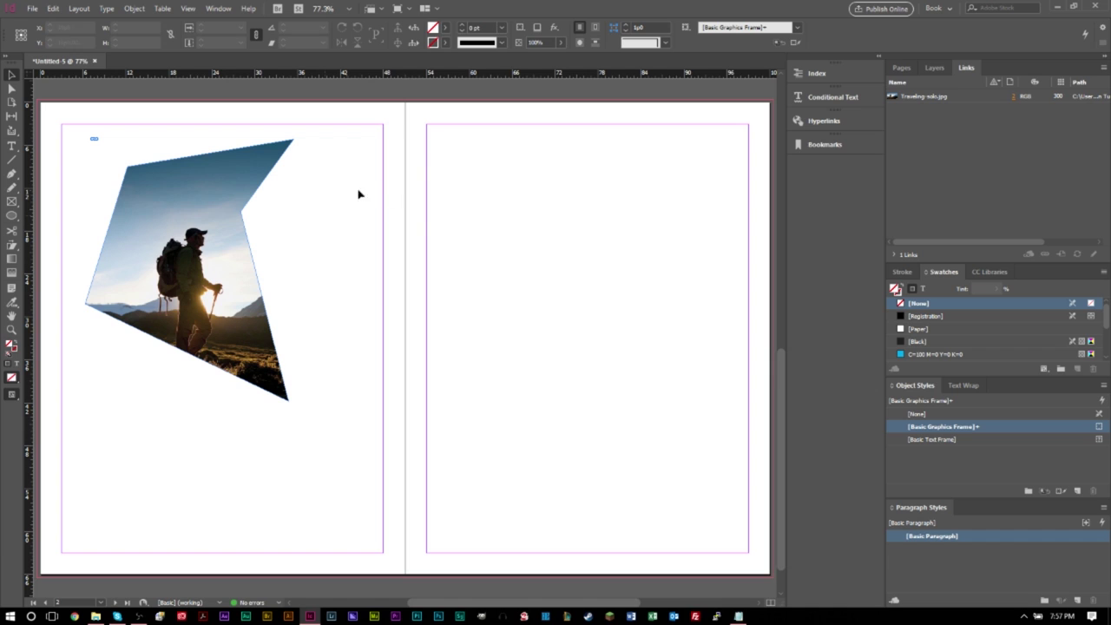
Delete the polygonal frame with the hiker image from the left page.
left_click(182, 205)
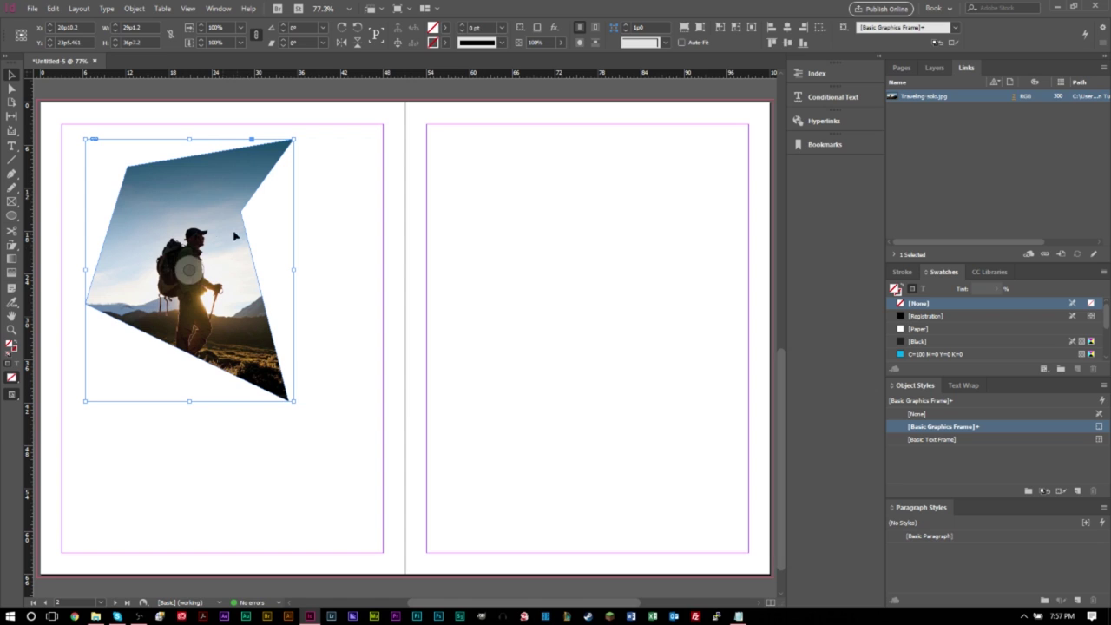
key("ctrl+shift+a")
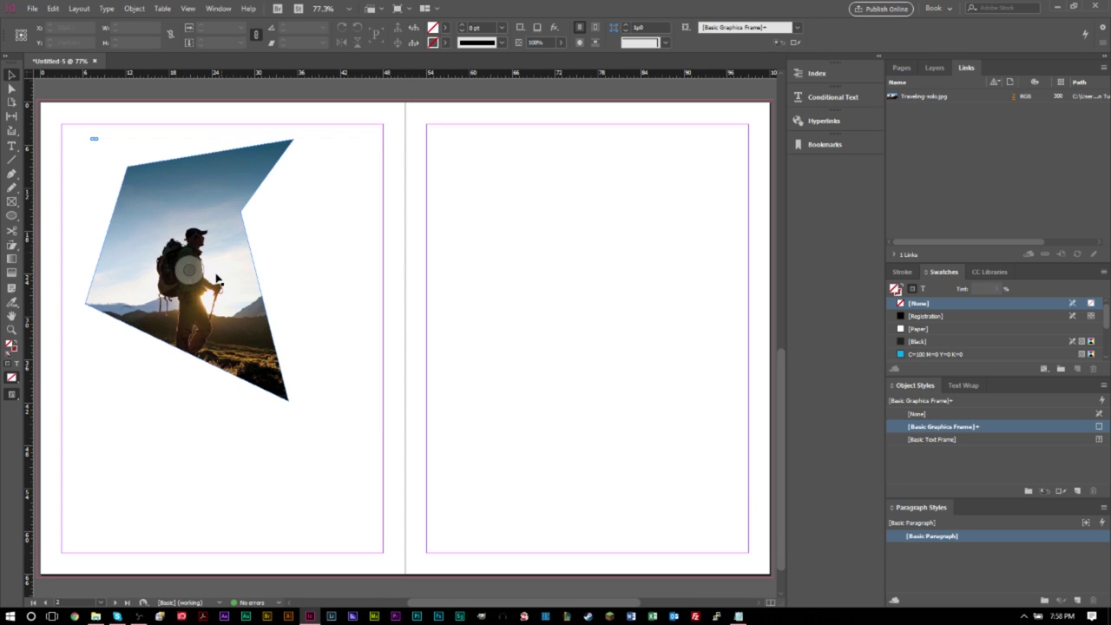
left_click(203, 214)
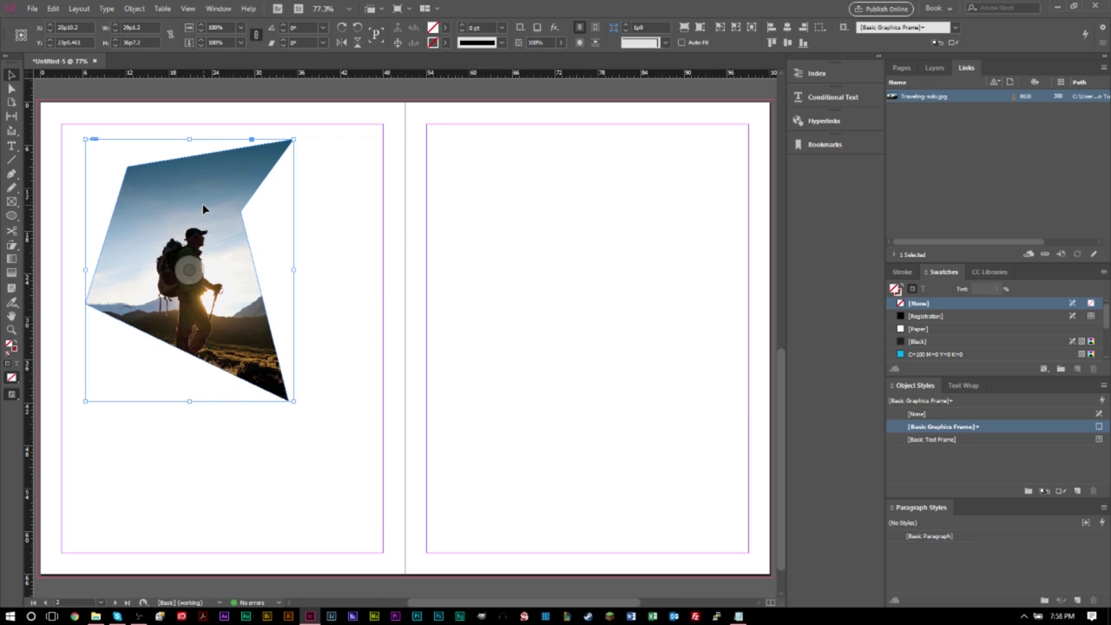
key("Delete")
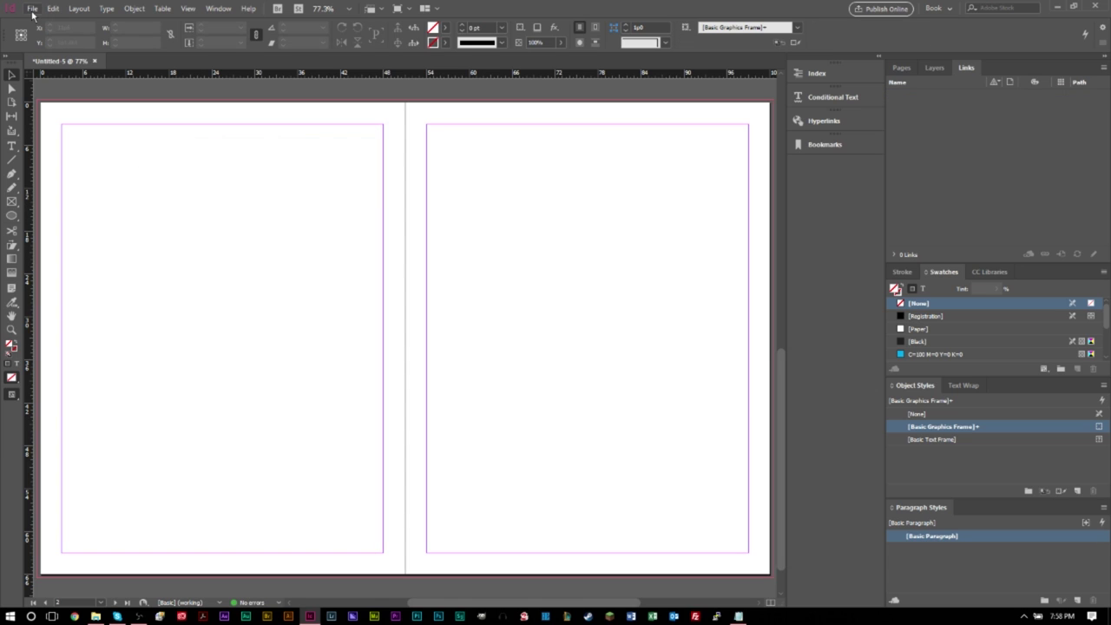
Load all six images from the InDesign Tutorial folder for placing.
left_click(32, 11)
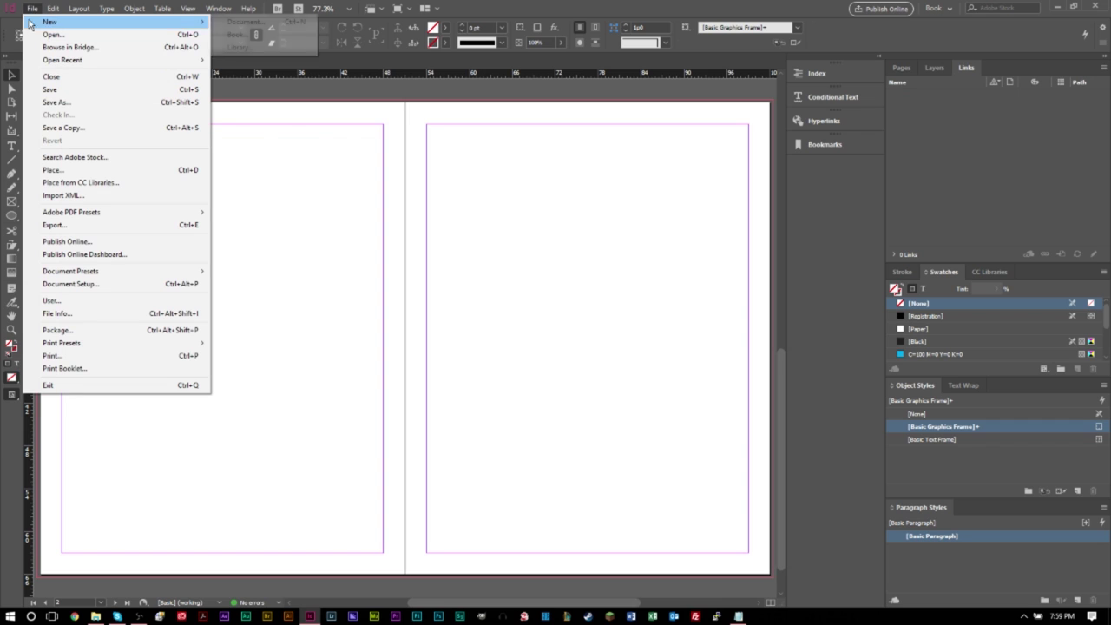
left_click(49, 169)
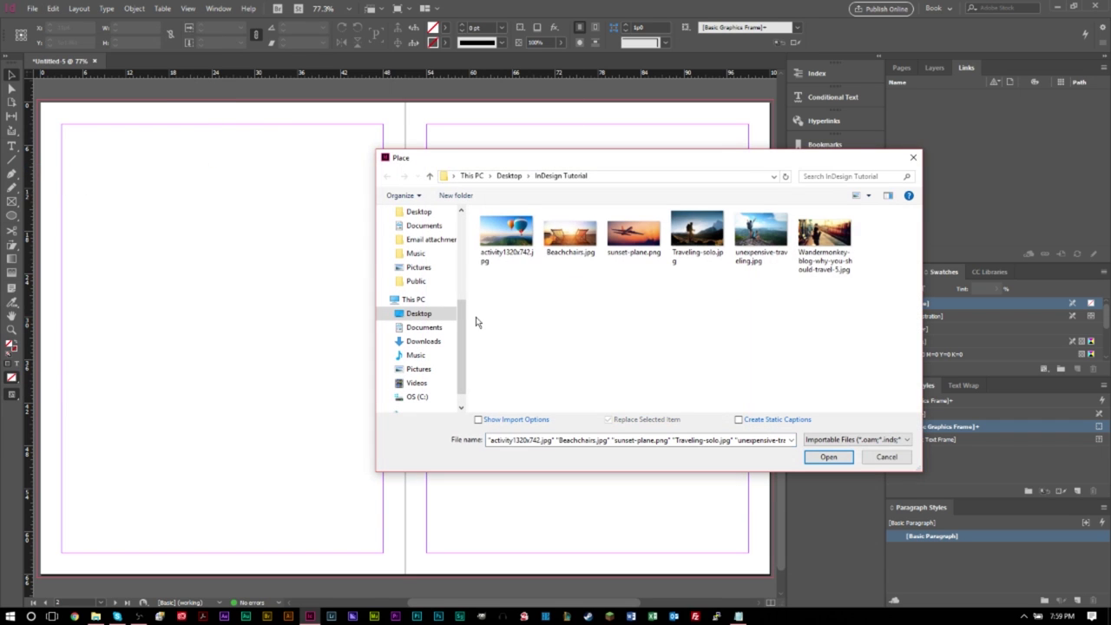
left_click_drag(495, 326, 863, 235)
key("Return")
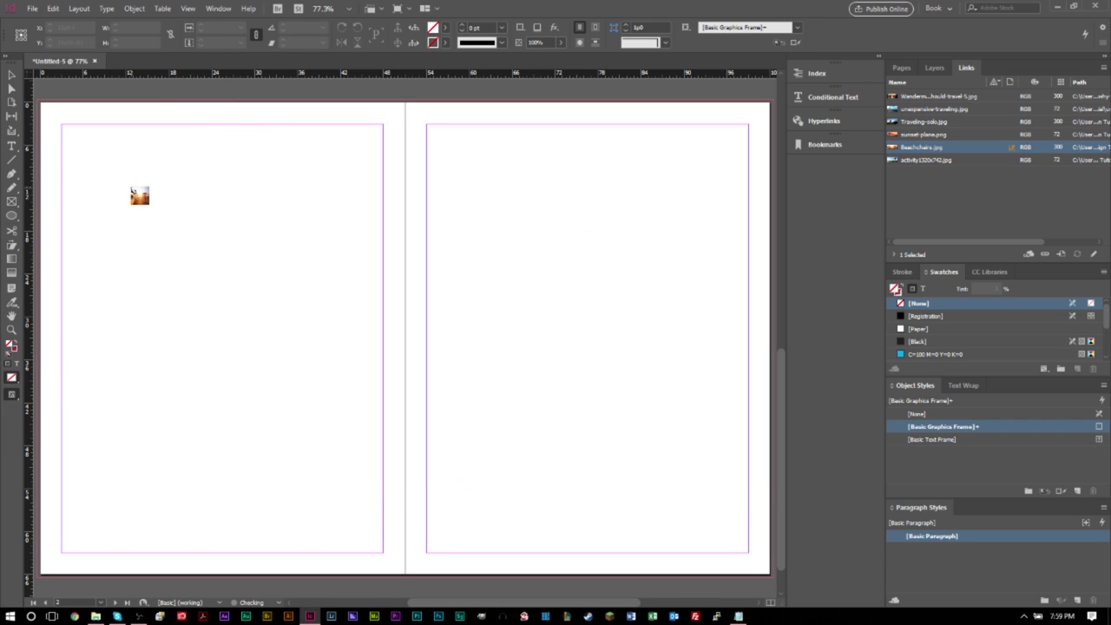
Cycle through the loaded images until the Wandermonkey train-platform image is the one ready to place.
key("Left")
key("Left")
key("Left")
key("Left")
key("Left")
key("Left")
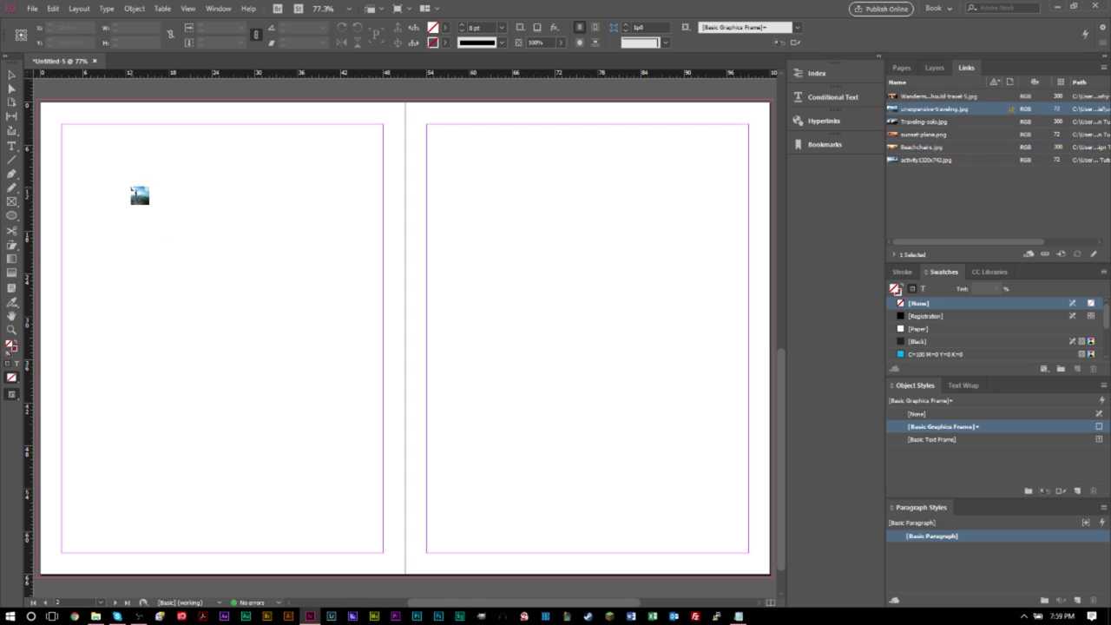
key("Left")
key("Left")
key("Left")
key("Left")
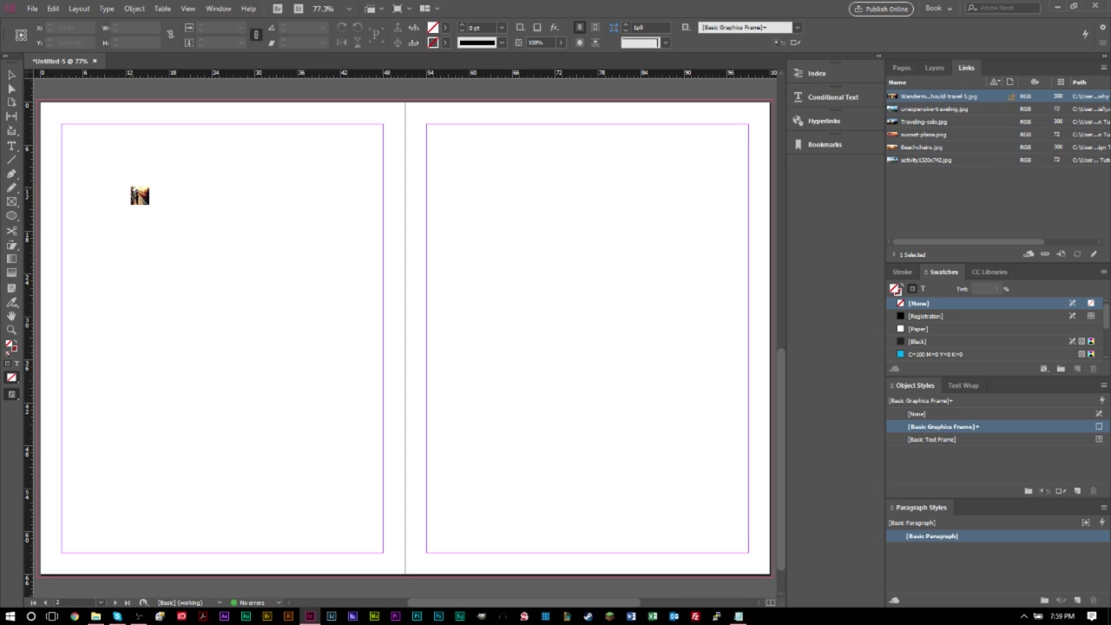
Try placing several loaded images at their original size, starting with the train platform and balloons, and undo the placements.
left_click(107, 150)
left_click(172, 311)
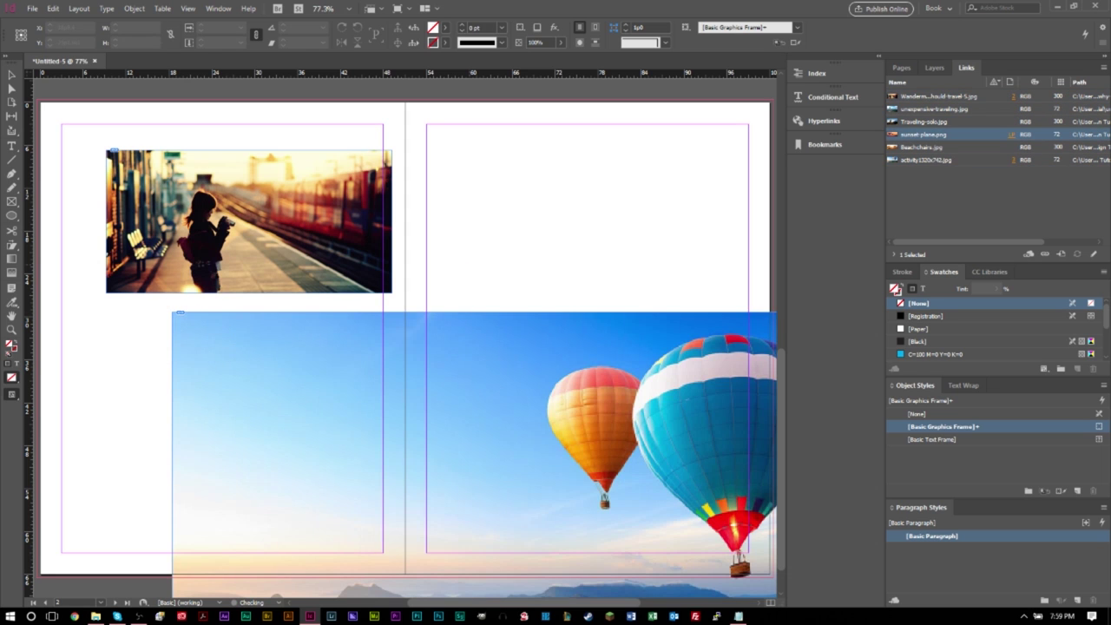
left_click(469, 263)
left_click(540, 164)
key("ctrl+z")
key("ctrl+z")
key("ctrl+z")
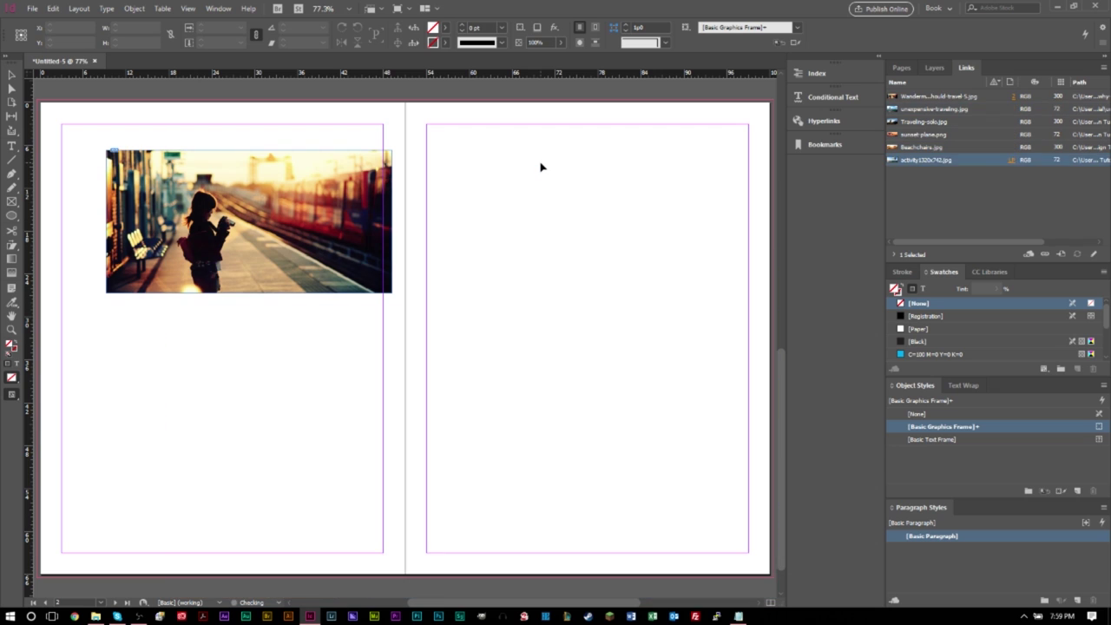
key("ctrl+z")
Try placing the six loaded images one by one at custom sizes across both pages, and undo all the placements.
left_click_drag(70, 138, 204, 206)
left_click_drag(130, 262, 295, 355)
left_click_drag(310, 154, 572, 277)
left_click_drag(363, 337, 546, 452)
left_click_drag(130, 414, 228, 461)
left_click_drag(567, 309, 683, 385)
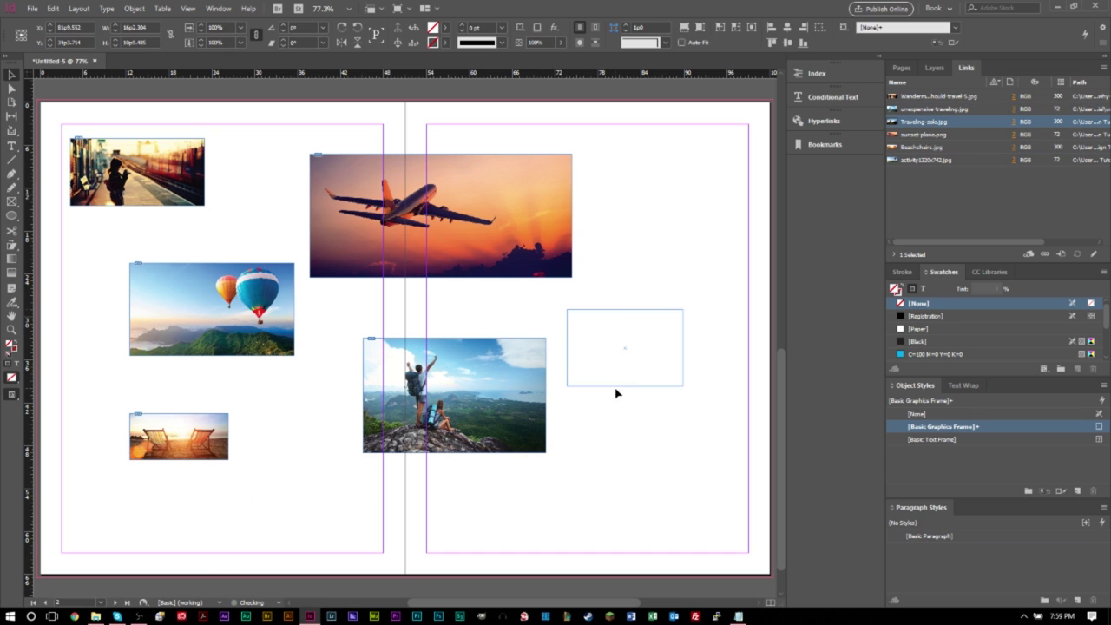
key("ctrl+z")
key("ctrl+z")
key("ctrl+z")
key("ctrl+z")
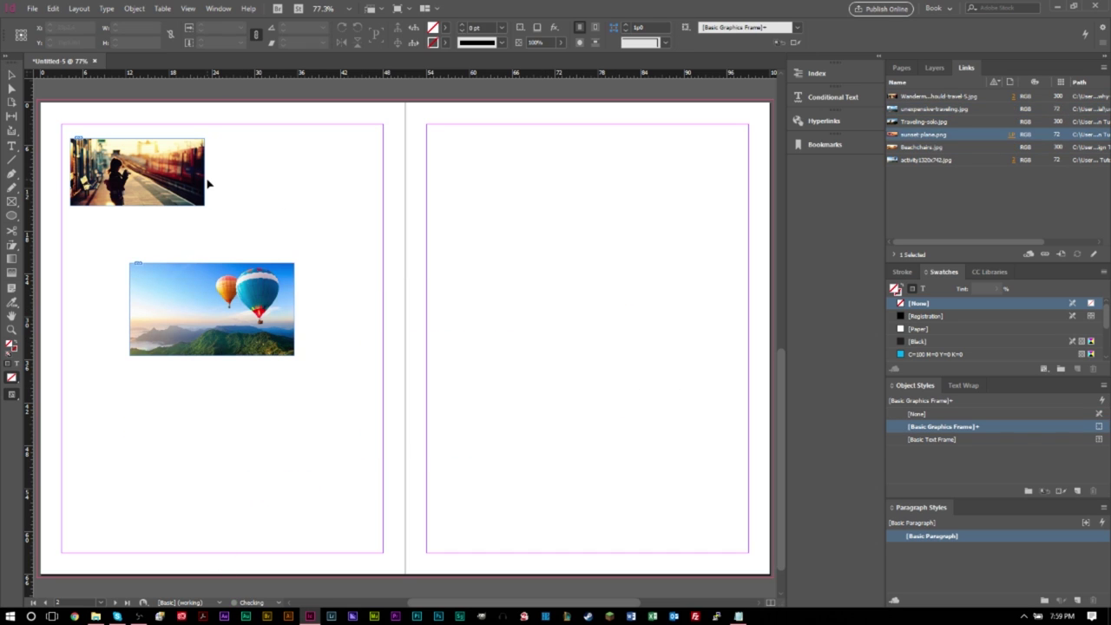
key("ctrl+z")
key("ctrl+z")
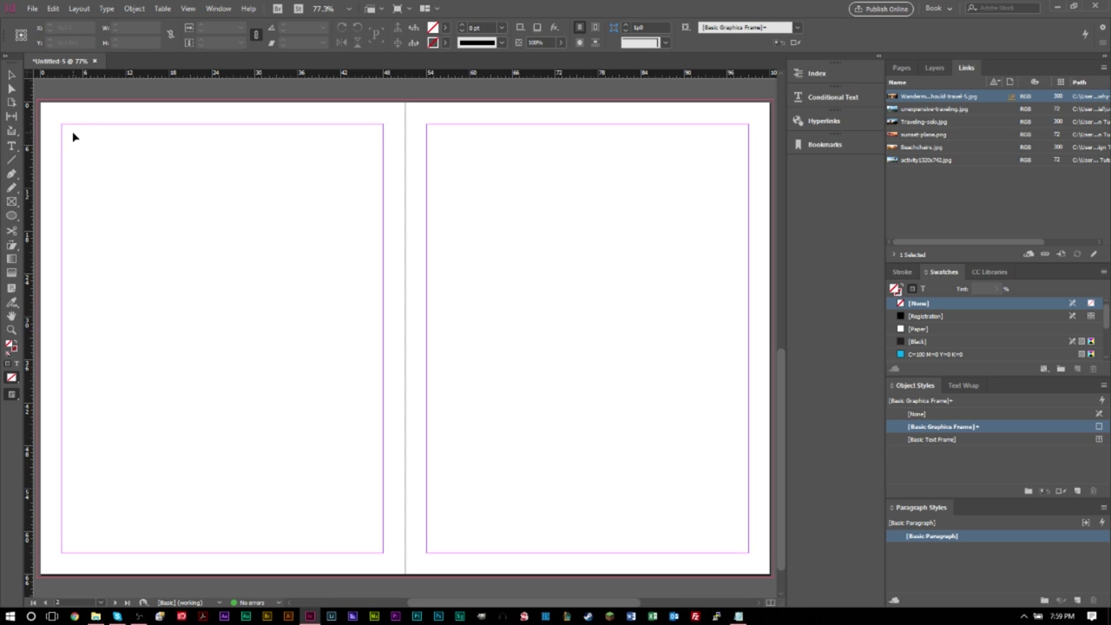
Place all six loaded images at once as a grid of three columns and two rows across the spread, and deselect.
left_click_drag(73, 130, 749, 553)
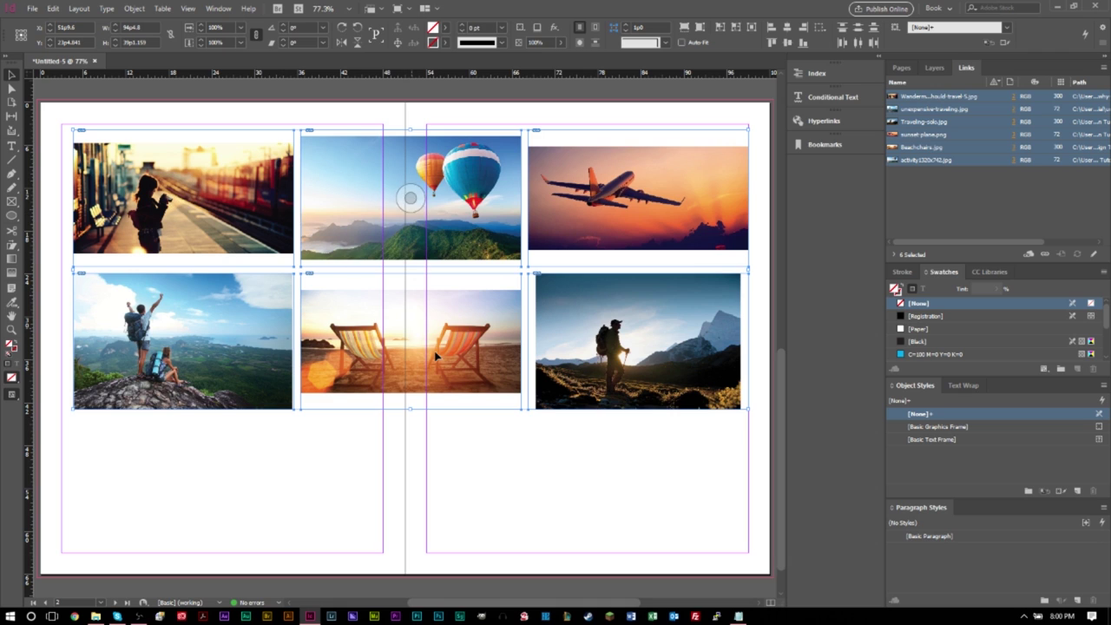
left_click(399, 473)
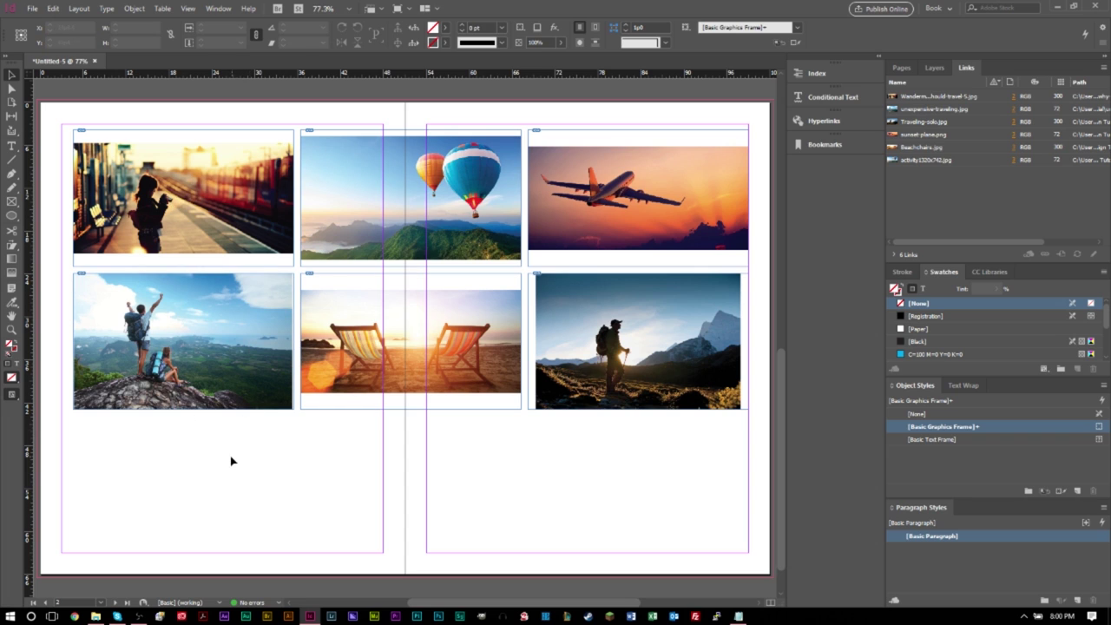
Delete all six grid images from the spread.
left_click_drag(221, 465, 638, 220)
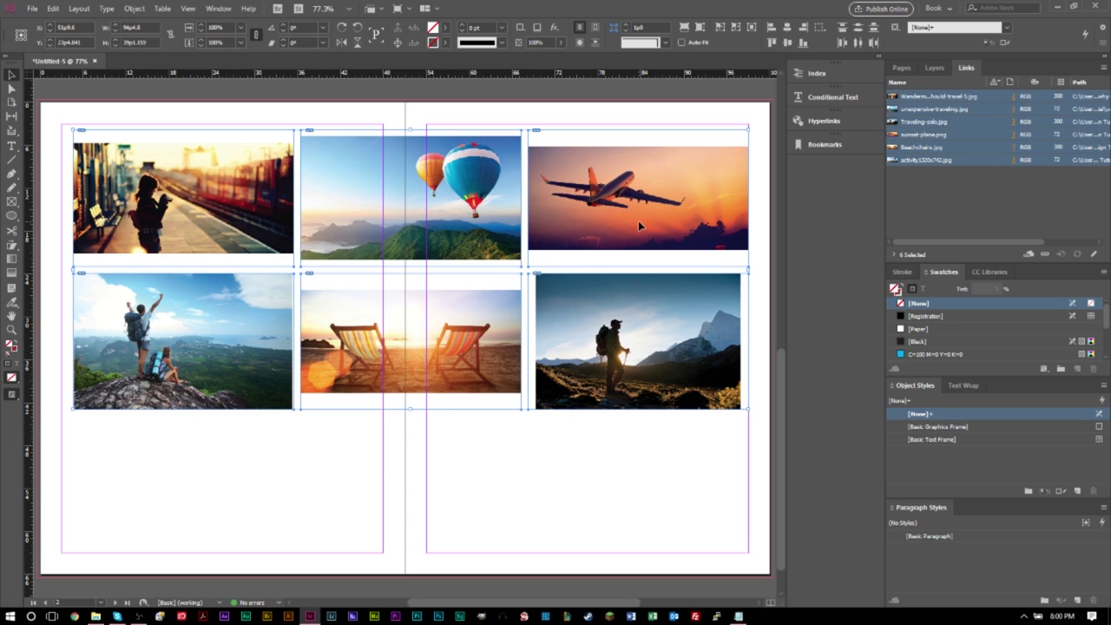
key("Delete")
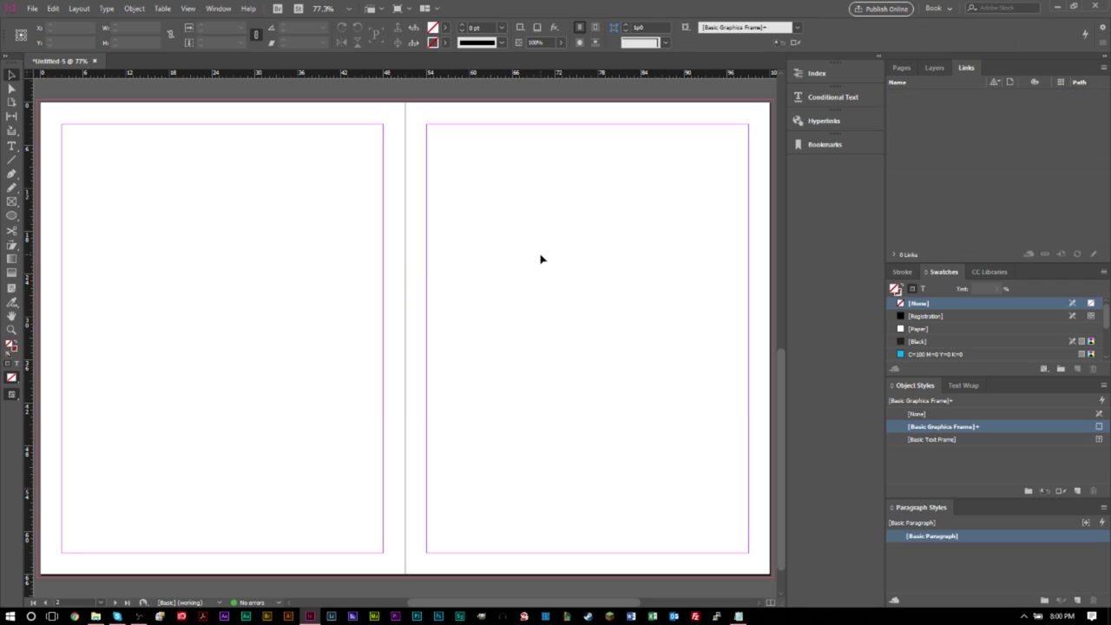
left_click(32, 8)
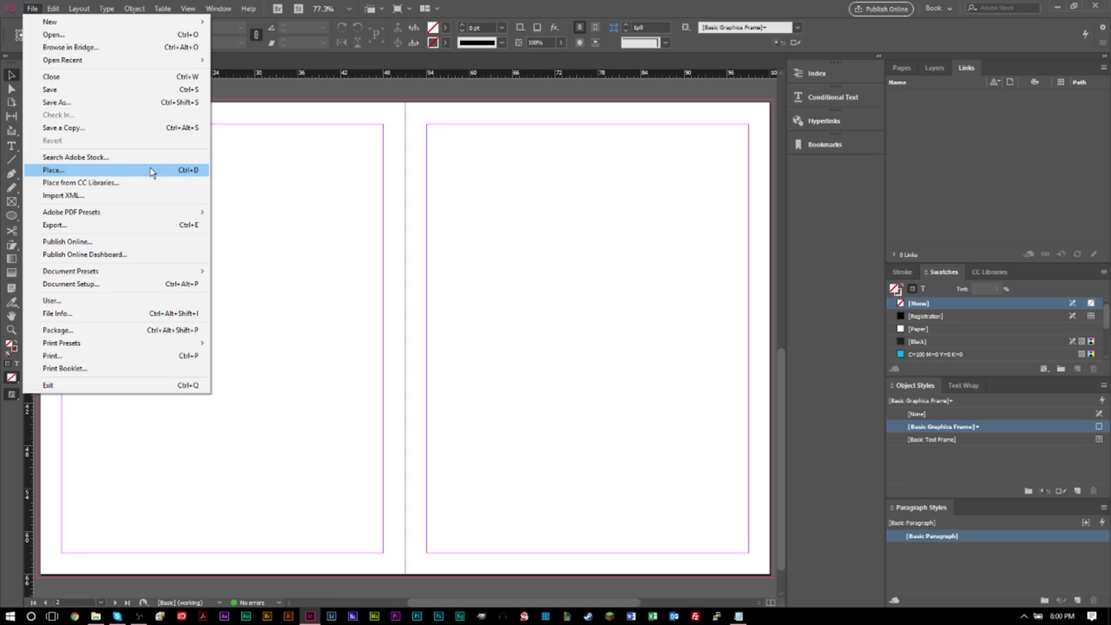
left_click(304, 182)
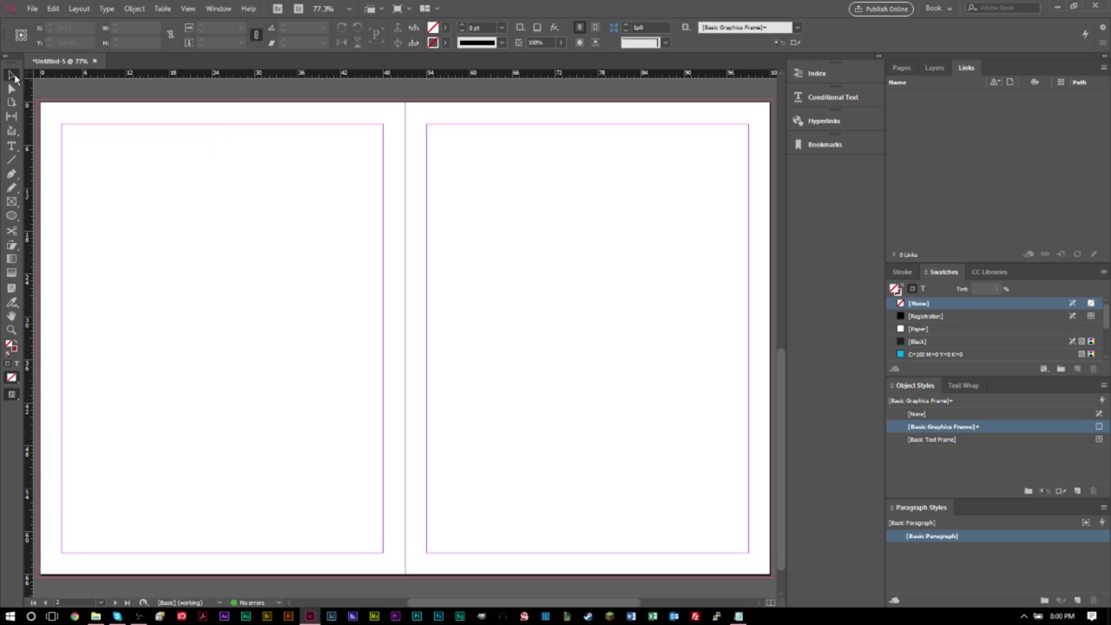